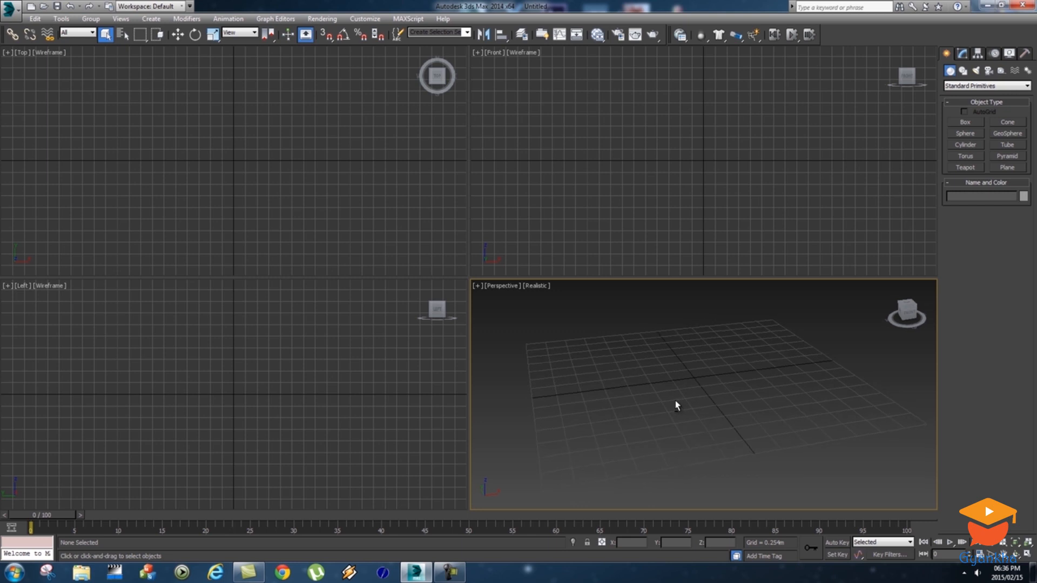
Step: Maximize the Perspective view and create a box slab over the whole grid, about 3.54 by 3.52 m with height about -0.12 m
left_click(479, 288)
left_click(511, 297)
middle_click_drag(556, 316, 487, 306, "alt")
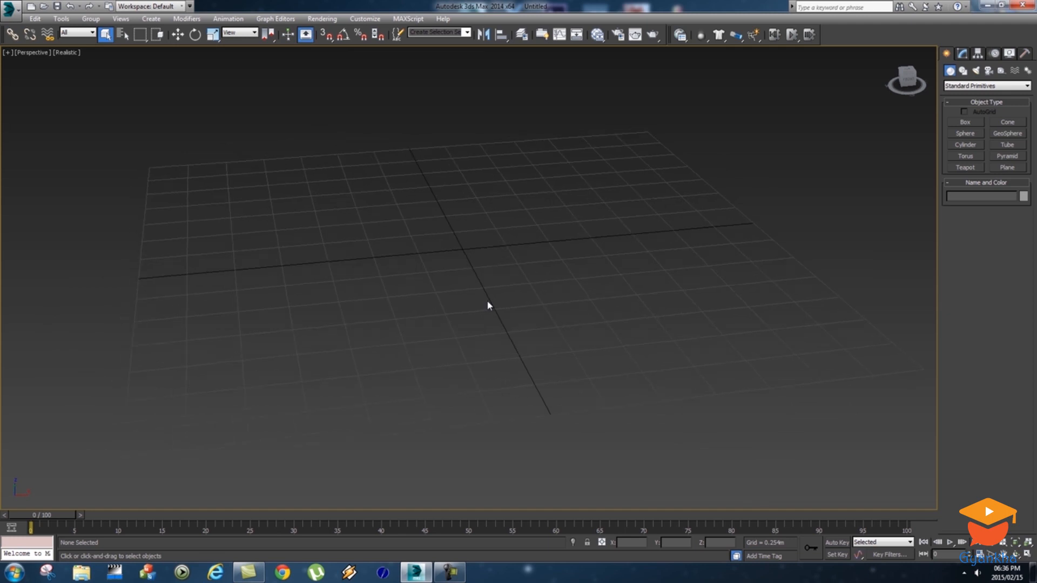
left_click(969, 125)
left_click_drag(149, 168, 917, 371)
left_click(859, 354)
mouse_move(643, 291)
middle_mouse_down("alt")
mouse_move(613, 296)
mouse_move(641, 300)
middle_mouse_up("alt")
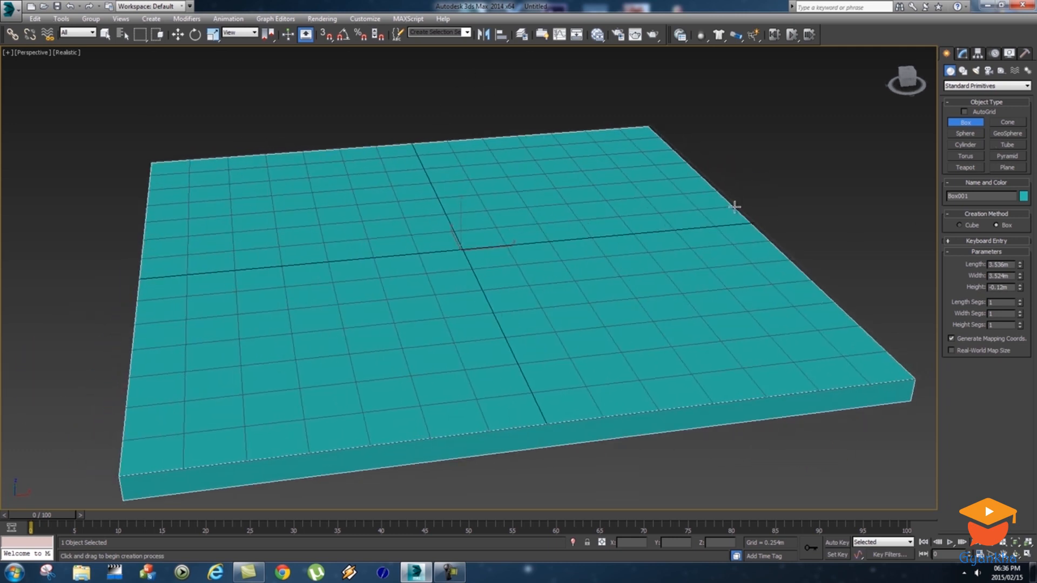
Step: Create a teapot of about 0.176 m radius at the slab's center and raise it to about Z 1.69 m
left_click(965, 168)
left_click_drag(461, 250, 492, 253)
scroll(605, 267, "down", 5)
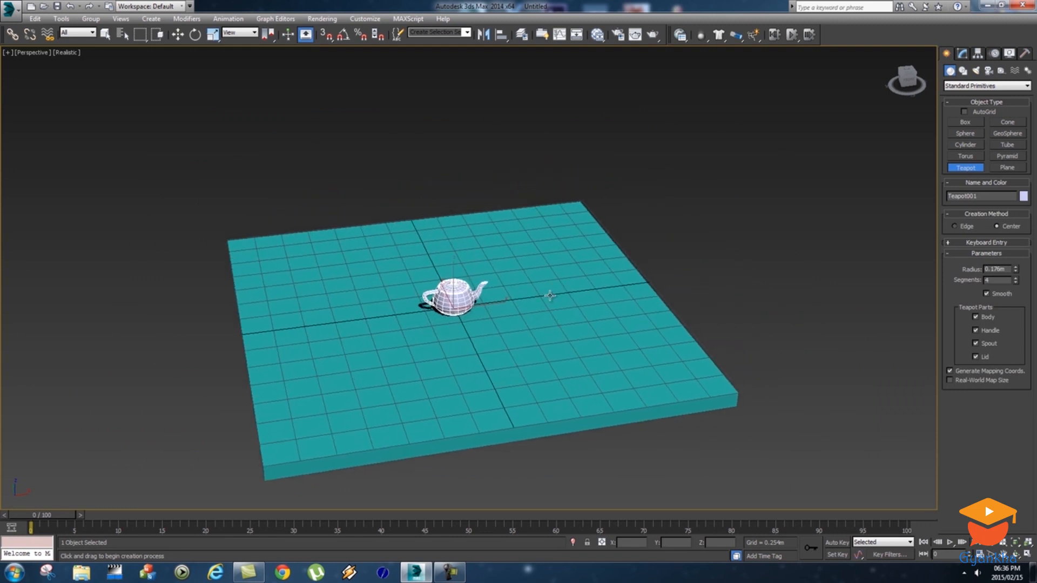
key("w")
left_click_drag(455, 270, 473, 73)
middle_click_drag(677, 268, 674, 193, "alt")
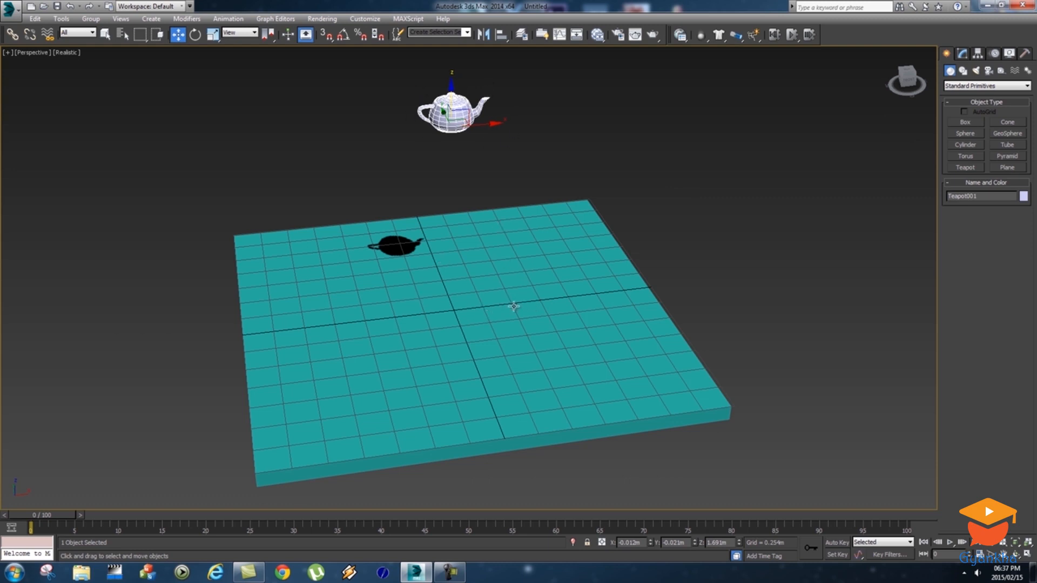
left_click(726, 205)
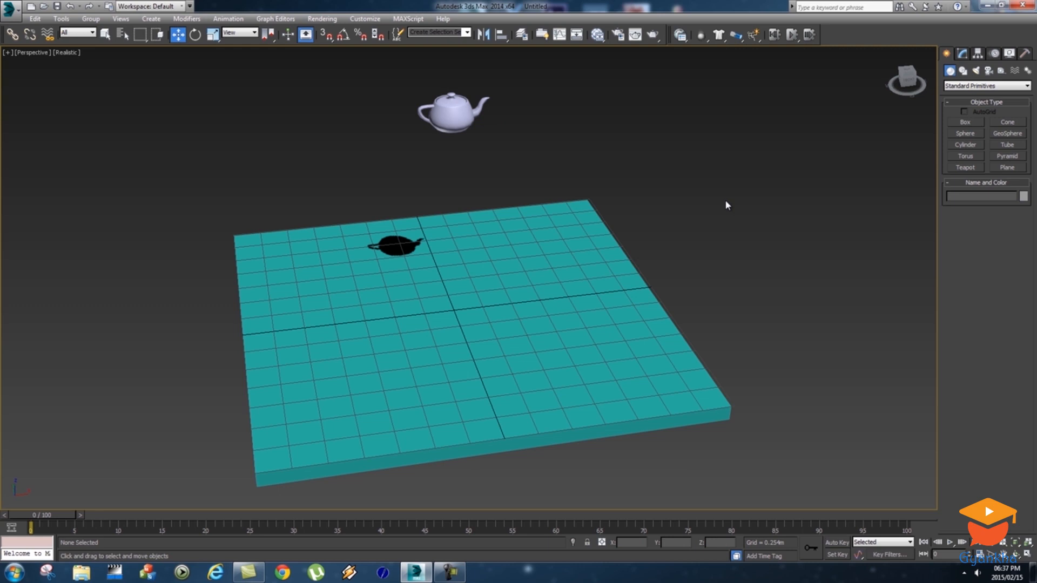
left_click(461, 115)
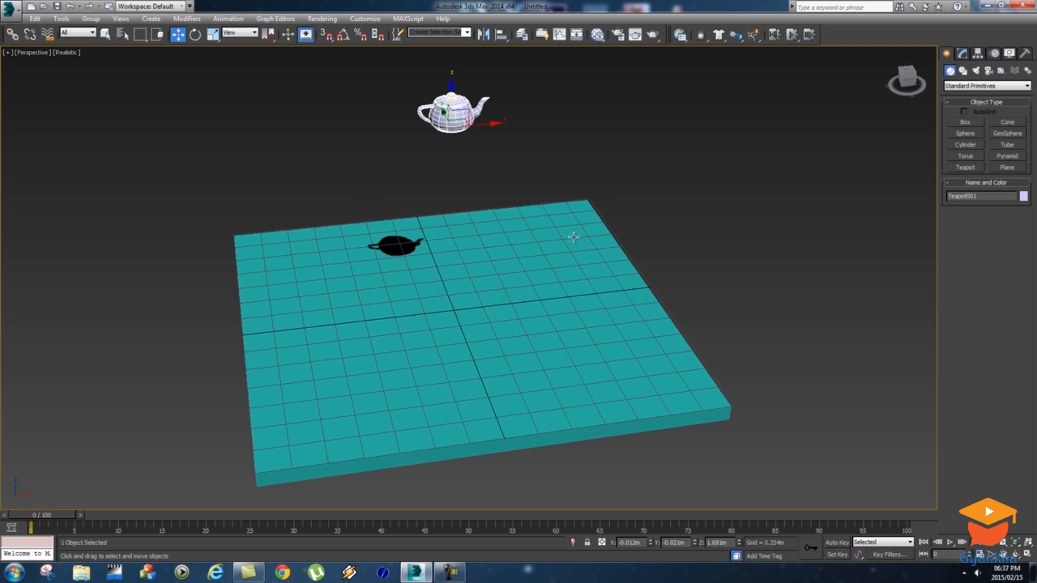
left_click(556, 262)
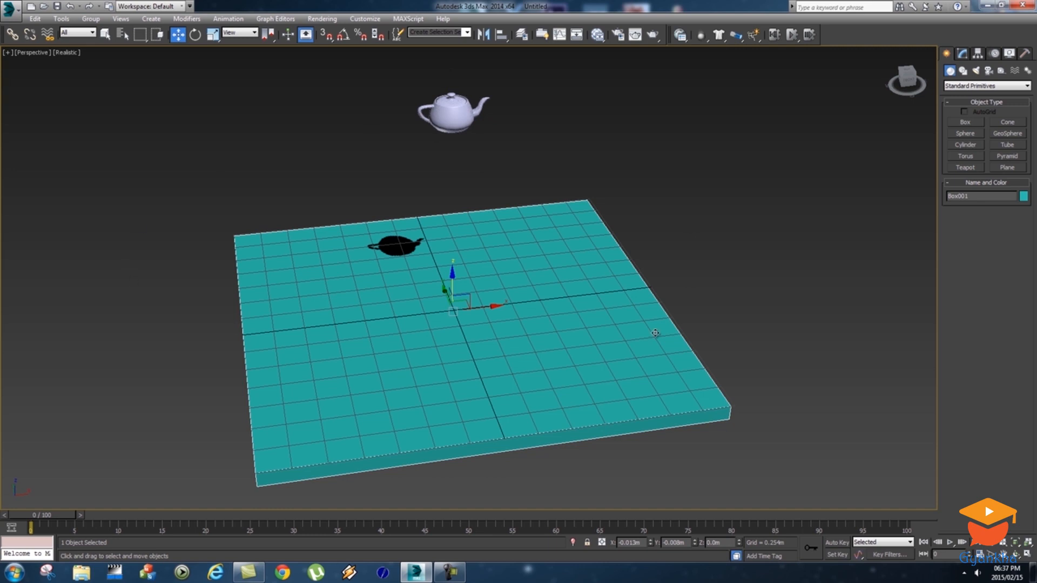
middle_click_drag(655, 333, 656, 329, "alt")
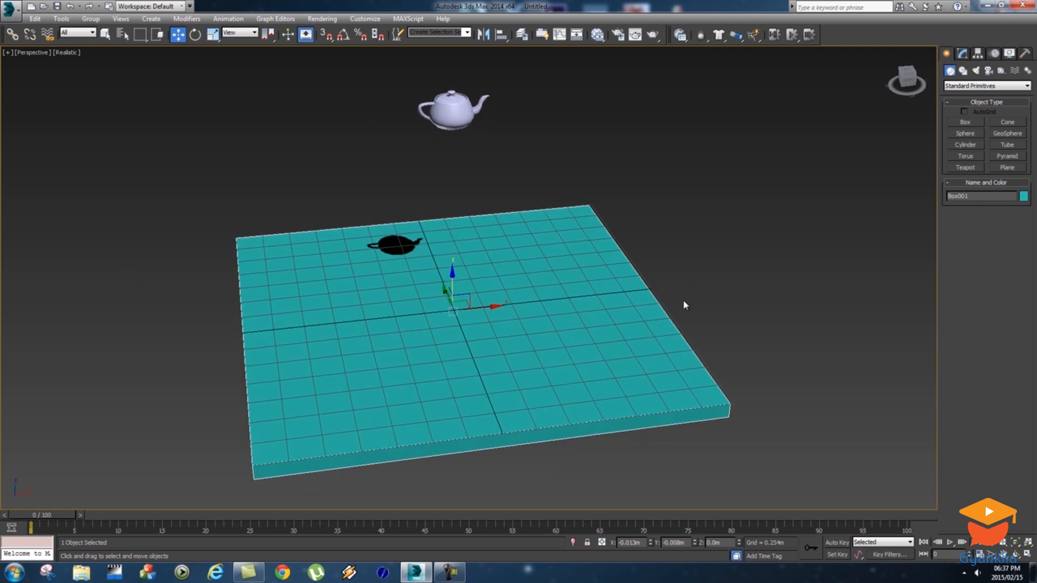
middle_click_drag(688, 300, 746, 299, "alt")
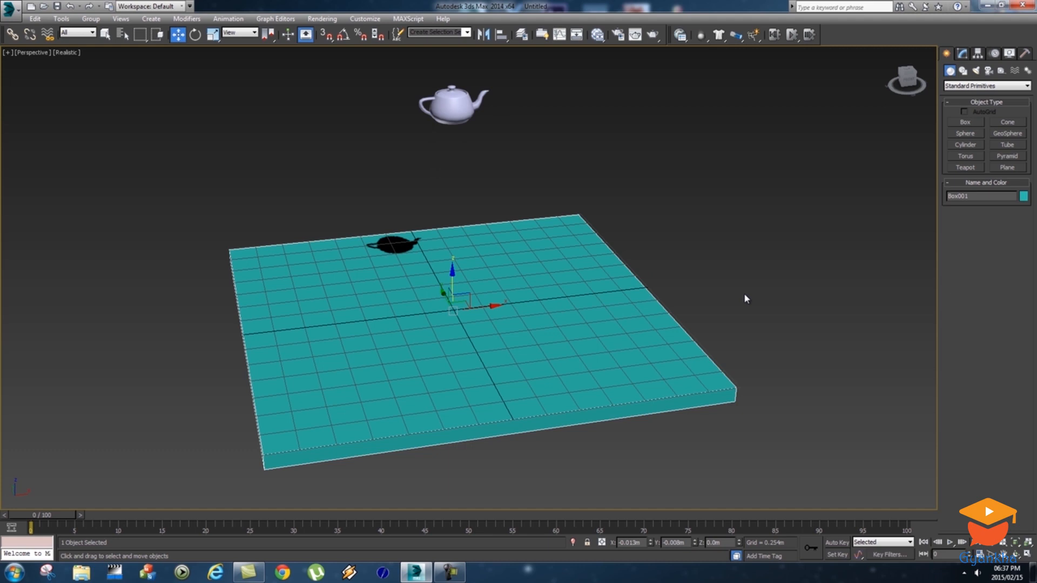
middle_click_drag(685, 305, 676, 307, "alt")
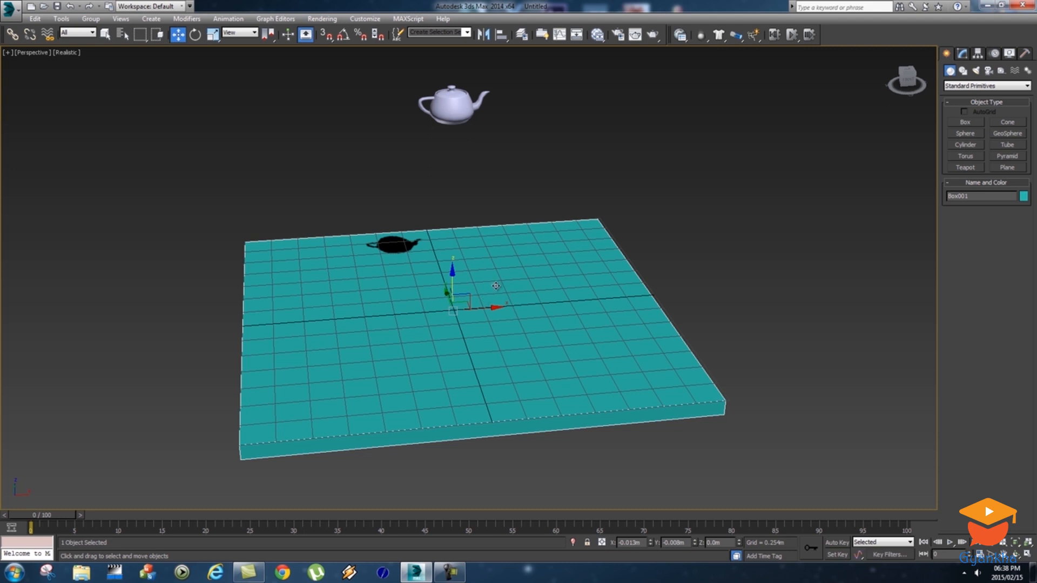
left_click(685, 77)
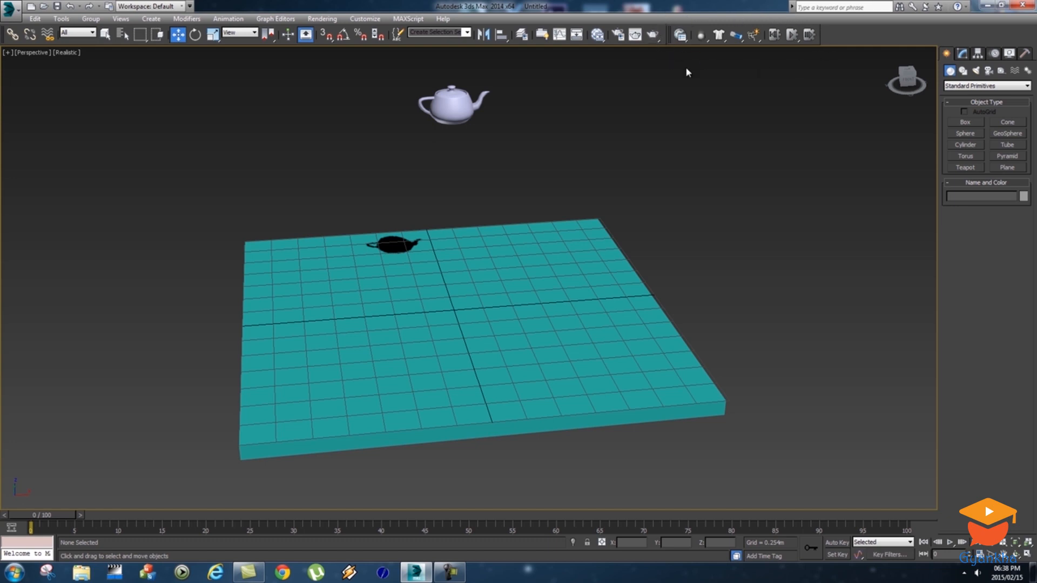
right_click(844, 39)
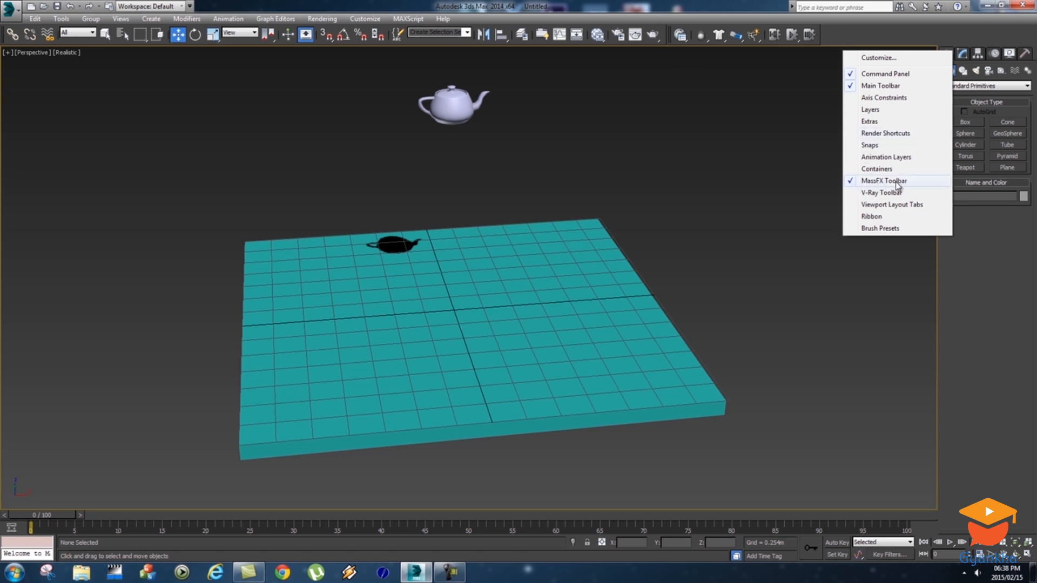
left_click(769, 102)
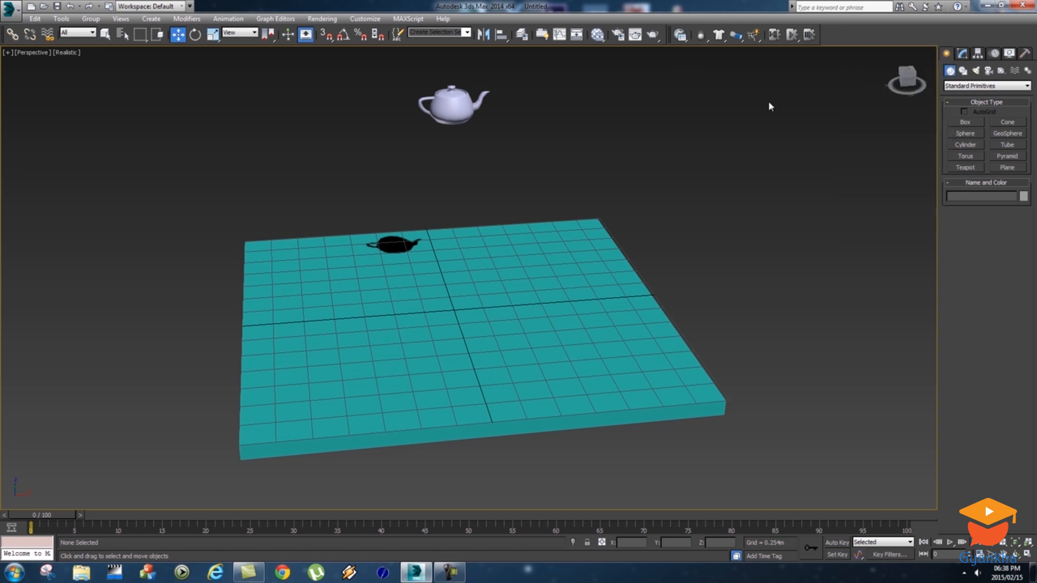
Step: Set the teapot as a MassFX dynamic rigid body
left_click(454, 107)
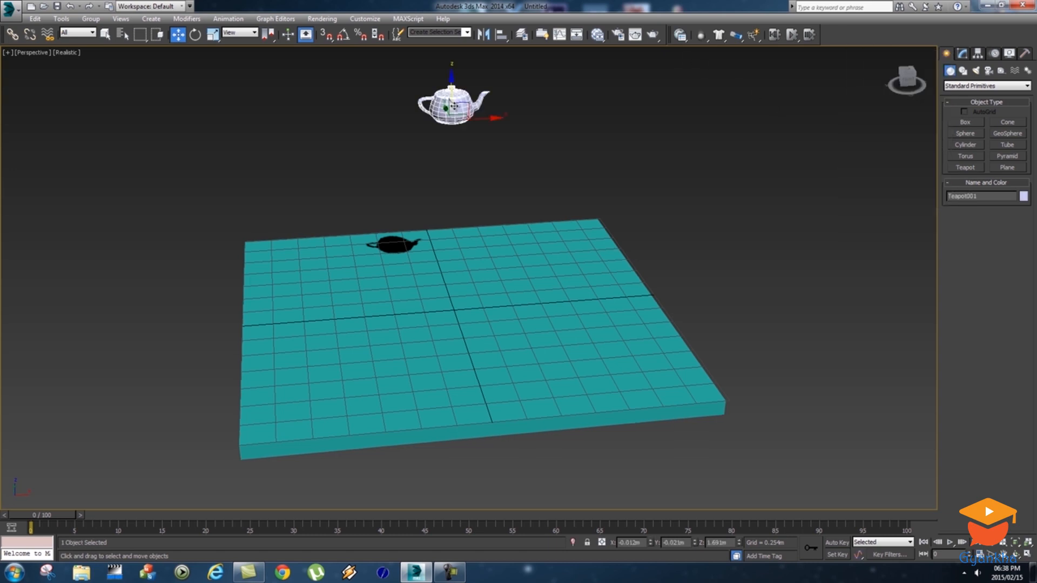
left_click(705, 40)
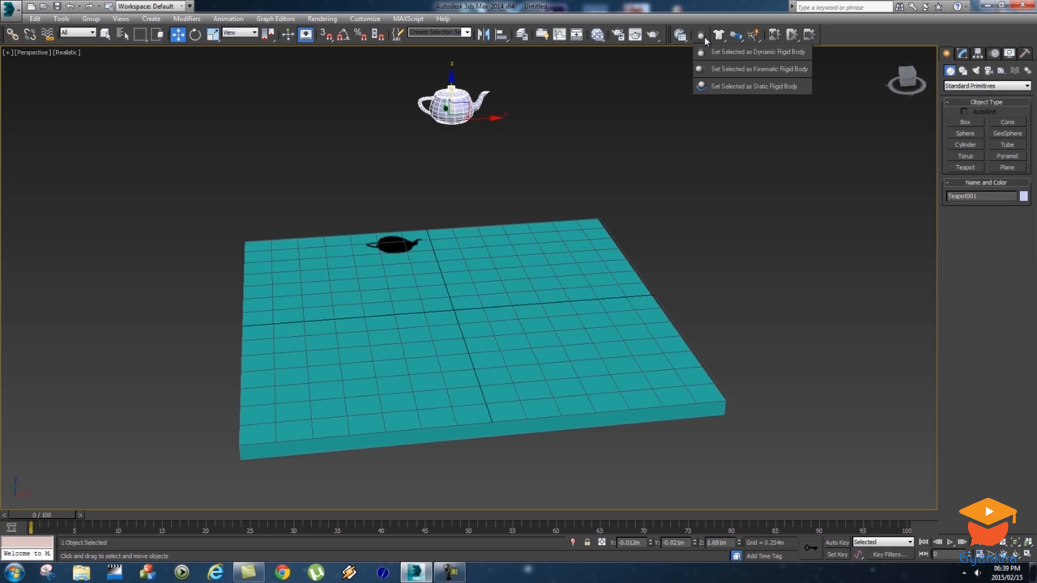
left_click(749, 50)
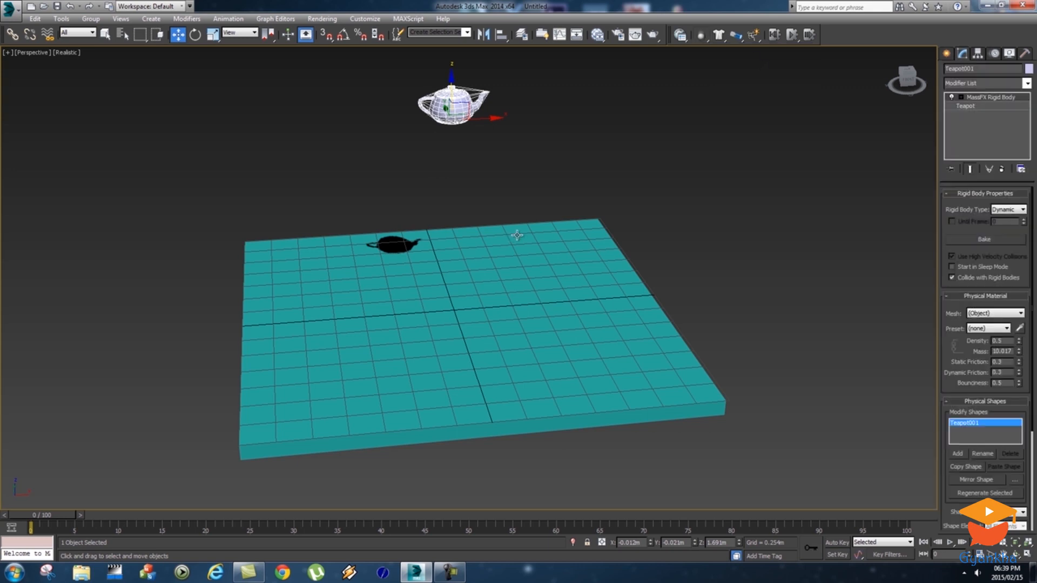
Step: Set the box slab as a MassFX static rigid body
left_click(561, 256)
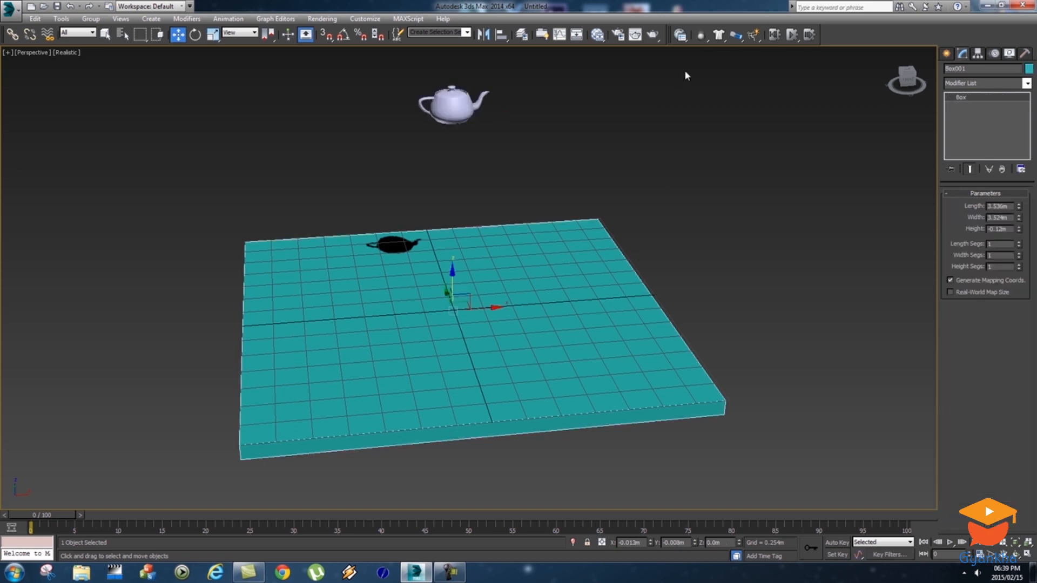
left_click(702, 38)
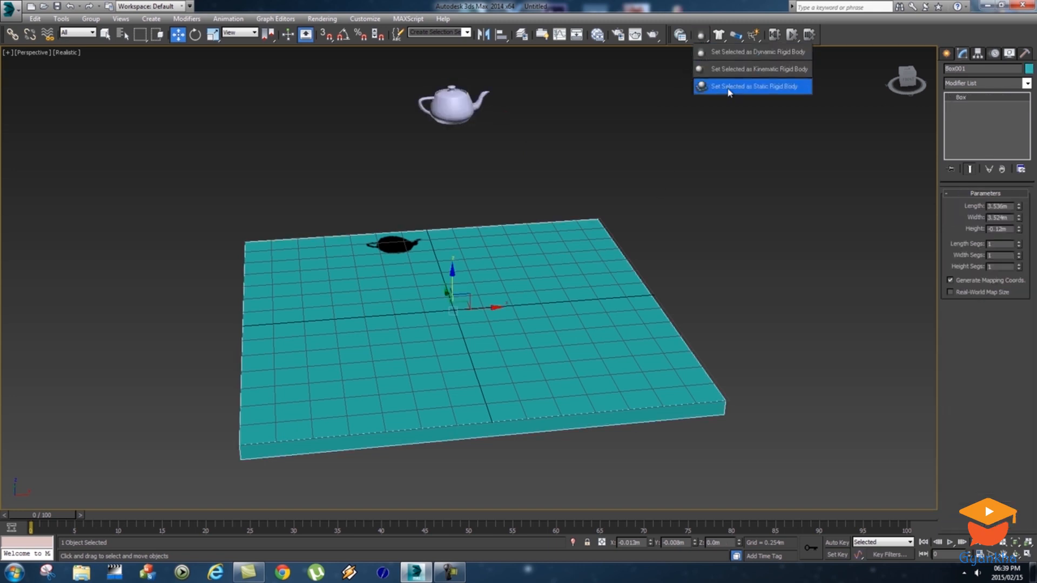
left_click(781, 88)
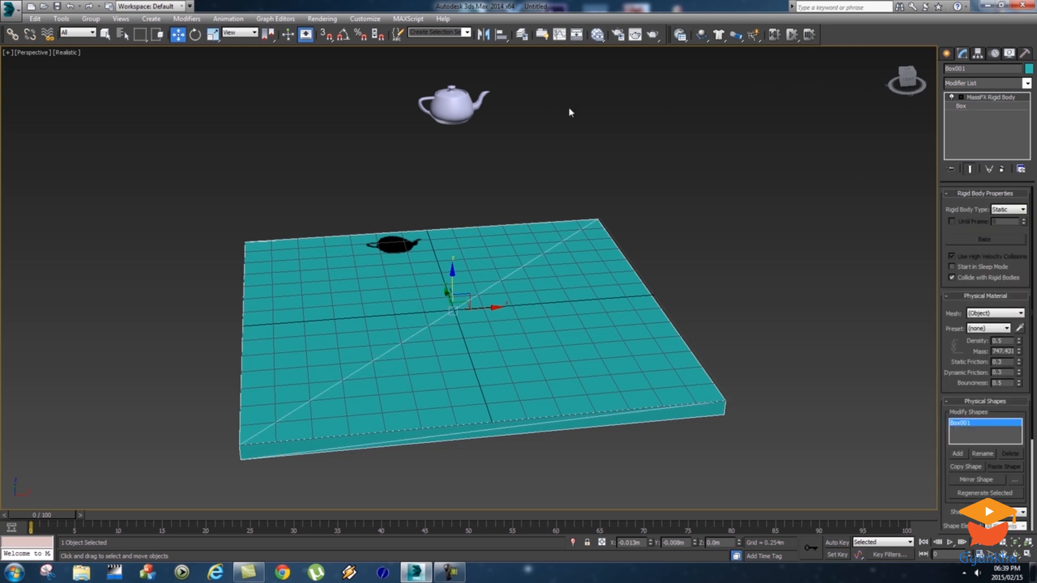
Step: Run the MassFX simulation of the teapot dropping onto the slab, reset it to the start and clear the selection
left_click(792, 35)
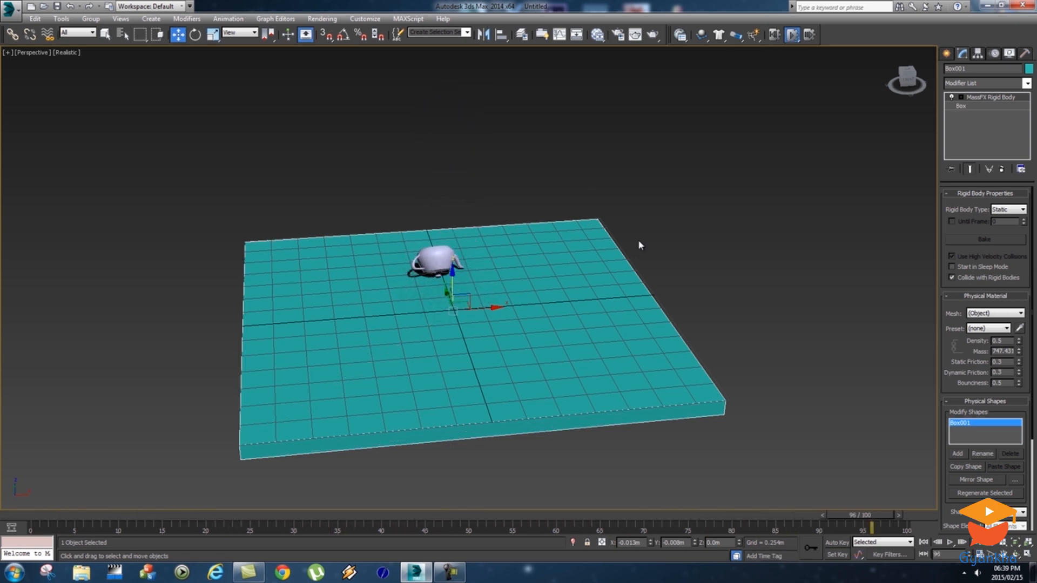
left_click(774, 36)
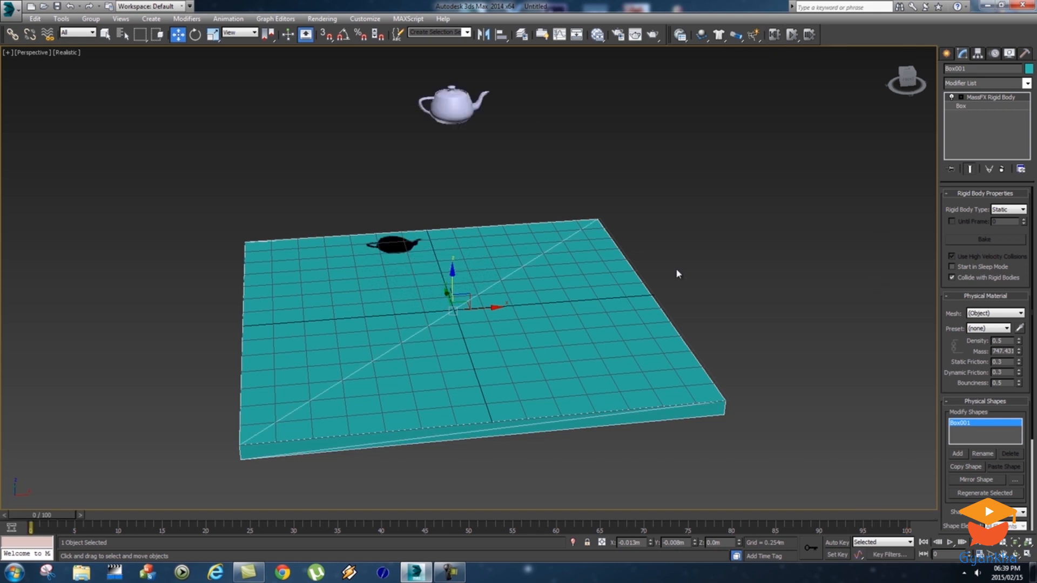
left_click(696, 268)
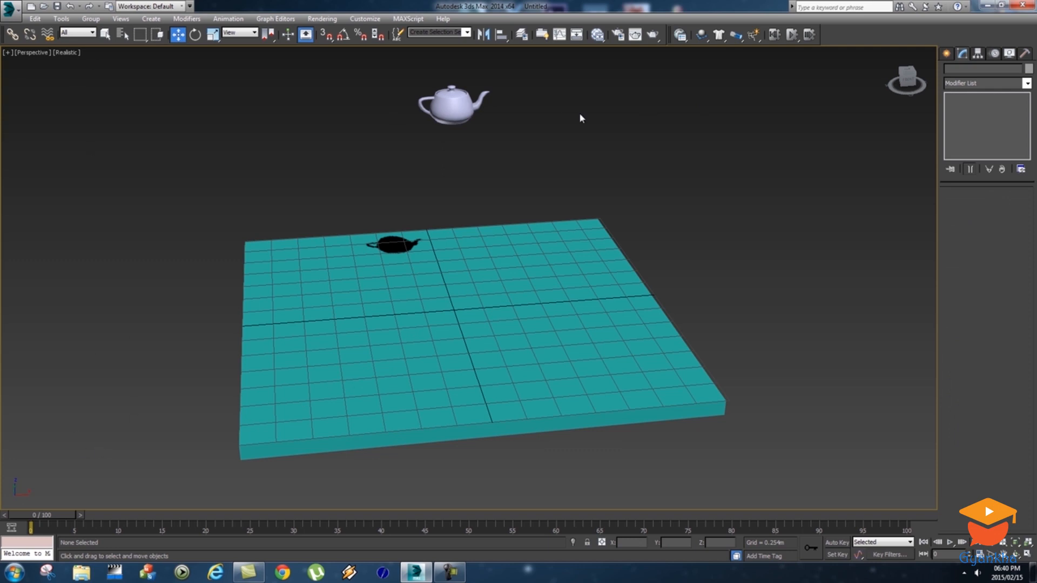
Step: Open and dock the MassFX Tools window, and look through its pages, returning to the scene settings
left_click(680, 35)
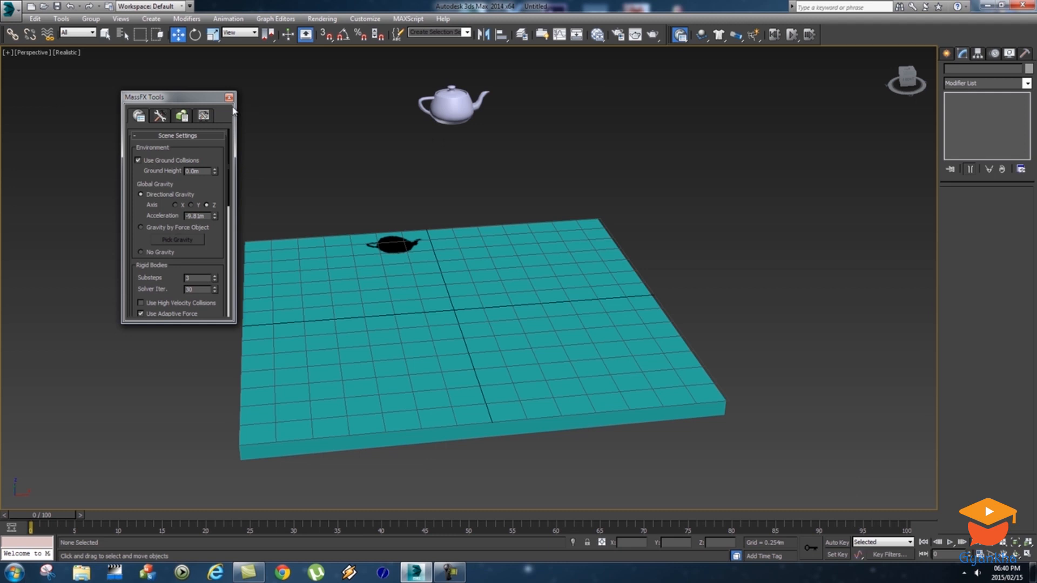
left_click_drag(190, 103, 7, 151)
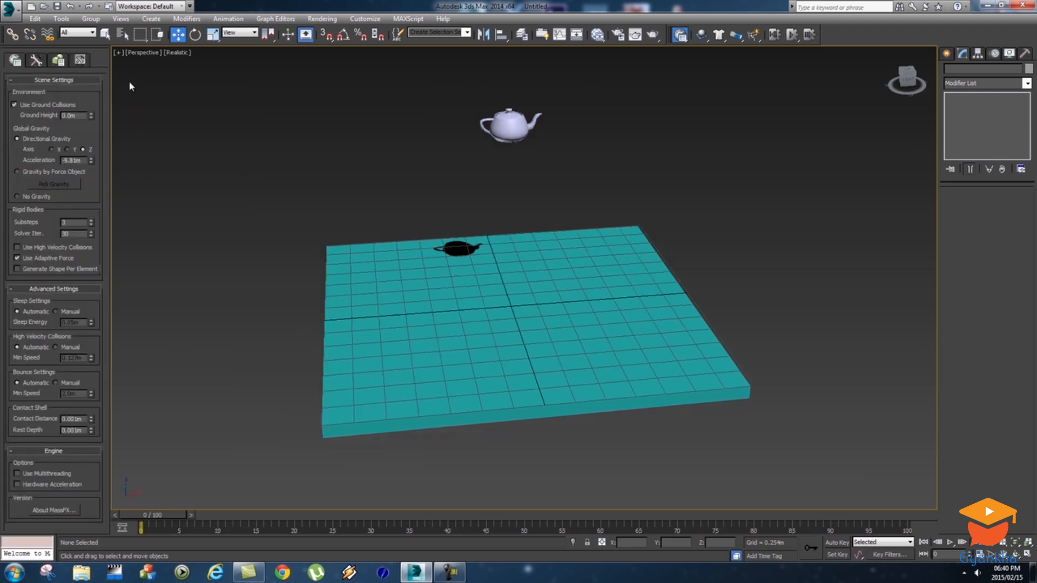
left_click(35, 60)
left_click(58, 59)
left_click(80, 60)
left_click(16, 60)
middle_click_drag(573, 240, 560, 252, "alt")
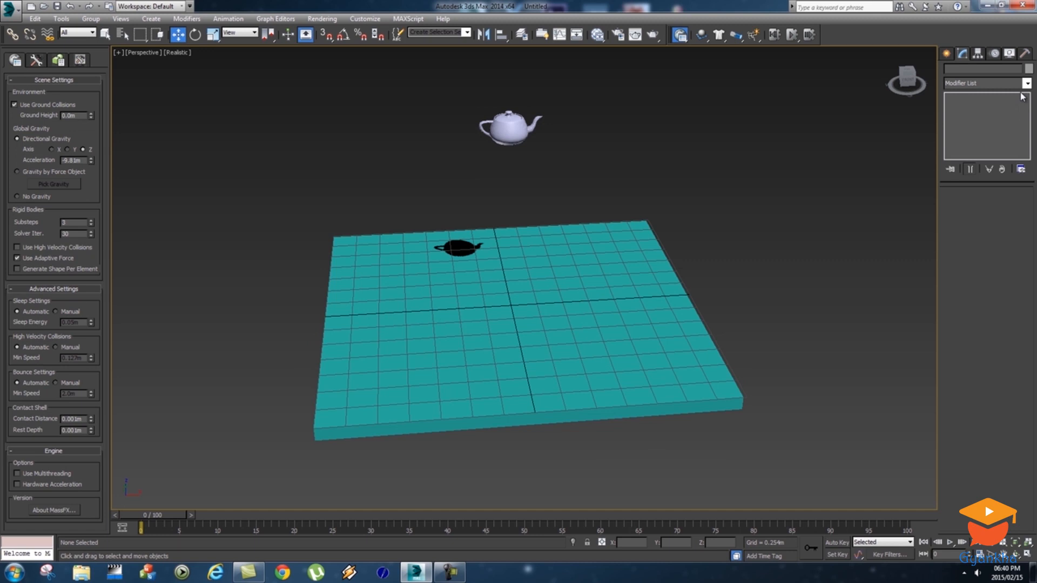
Step: Create a second teapot near the slab's left side and raise it to about Z 2.12 m
left_click(947, 53)
left_click(965, 167)
left_click_drag(405, 348, 390, 97)
key("w")
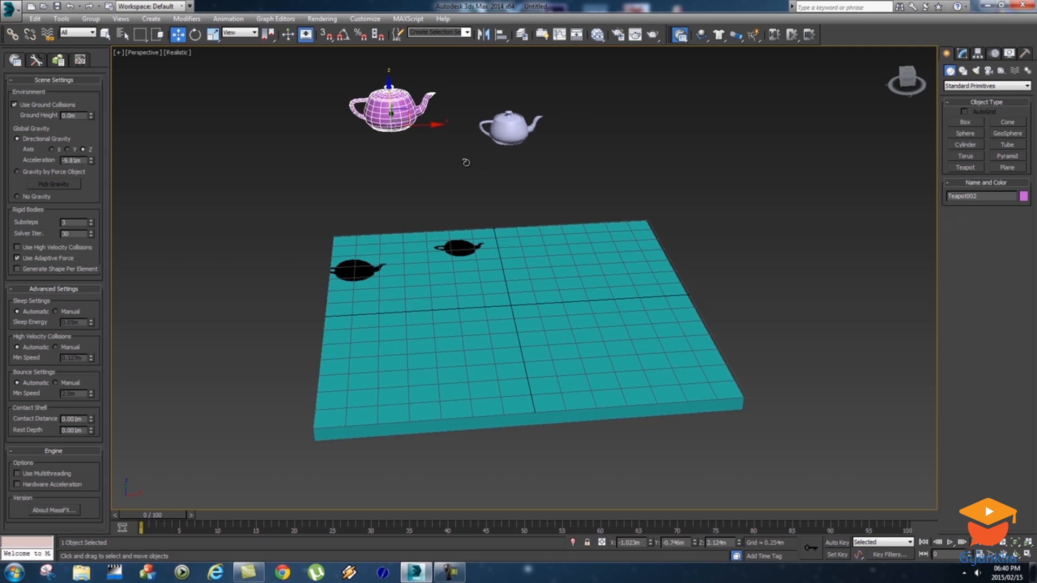
Step: Rotate the second teapot to about 39° in Y and -55° in Z so its spout tilts downward
key("e")
left_click_drag(413, 96, 435, 162)
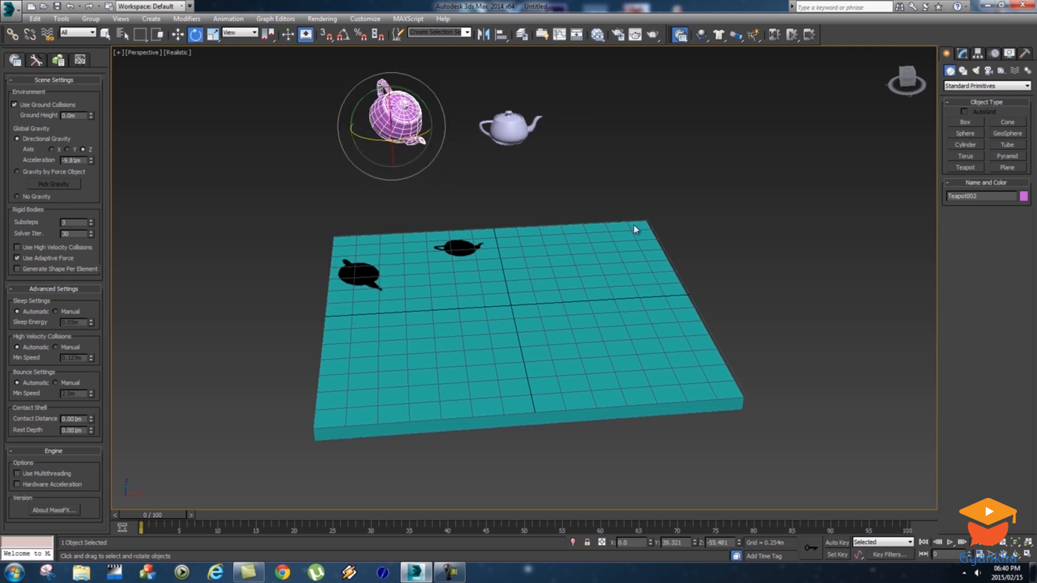
key("w")
Step: Create a third teapot near the slab's right side, raised to about Z 1.94 m and rotated so it hangs tilted
left_click(966, 168)
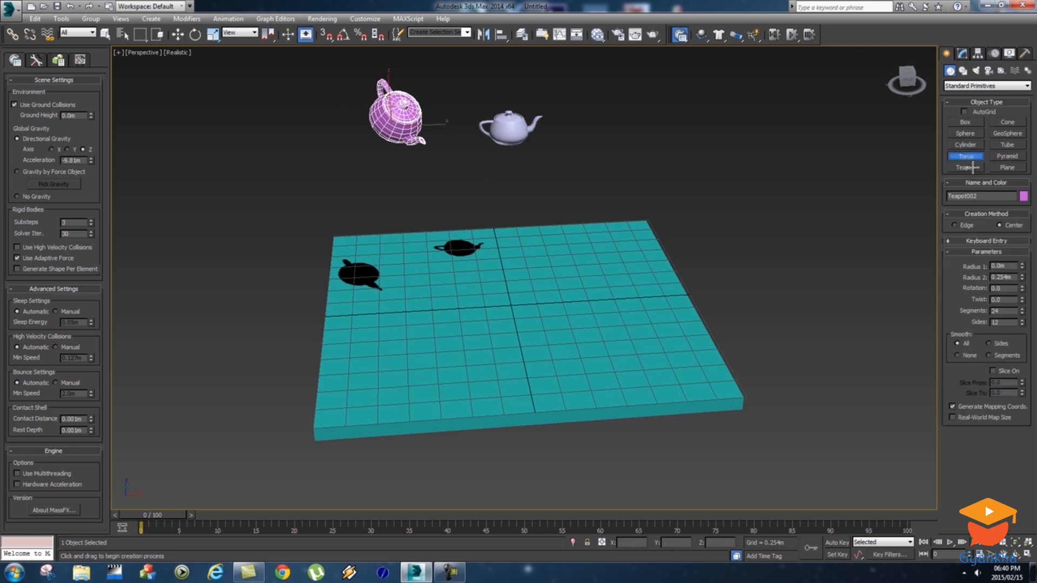
left_click_drag(641, 349, 692, 189)
key("e")
key("w")
key("e")
key("w")
Step: Set the second and third teapots together as dynamic rigid bodies and clear the selection
left_click(406, 123)
left_click(663, 126)
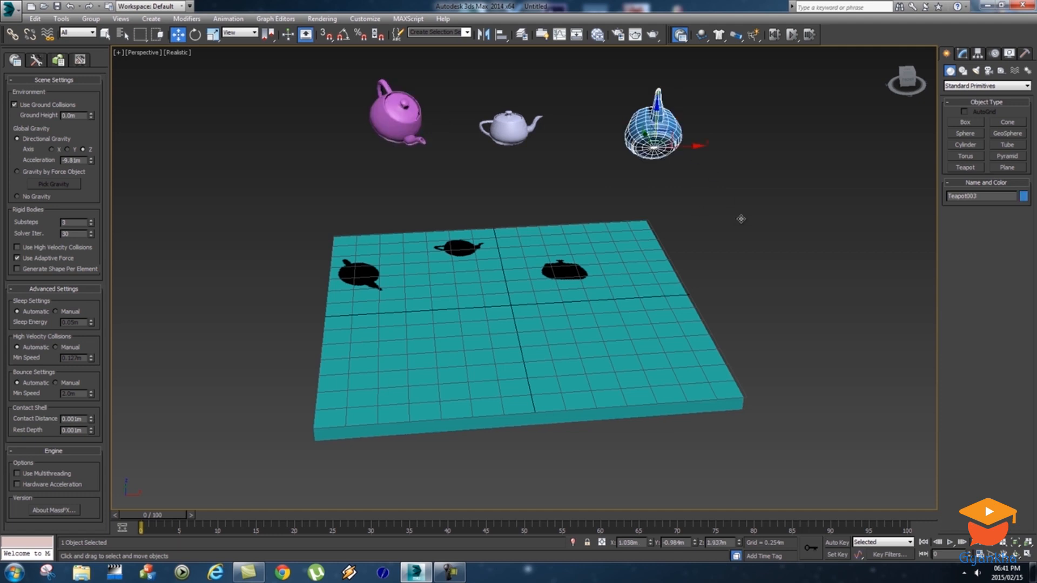
left_click(705, 144)
left_click(660, 129)
left_click(400, 114, "ctrl")
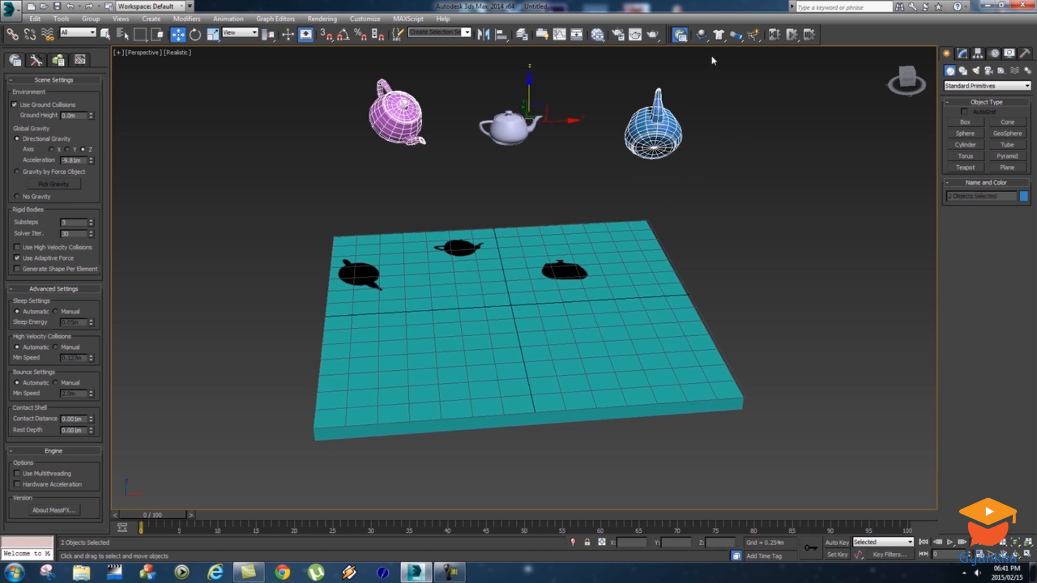
left_click_drag(701, 35, 760, 53)
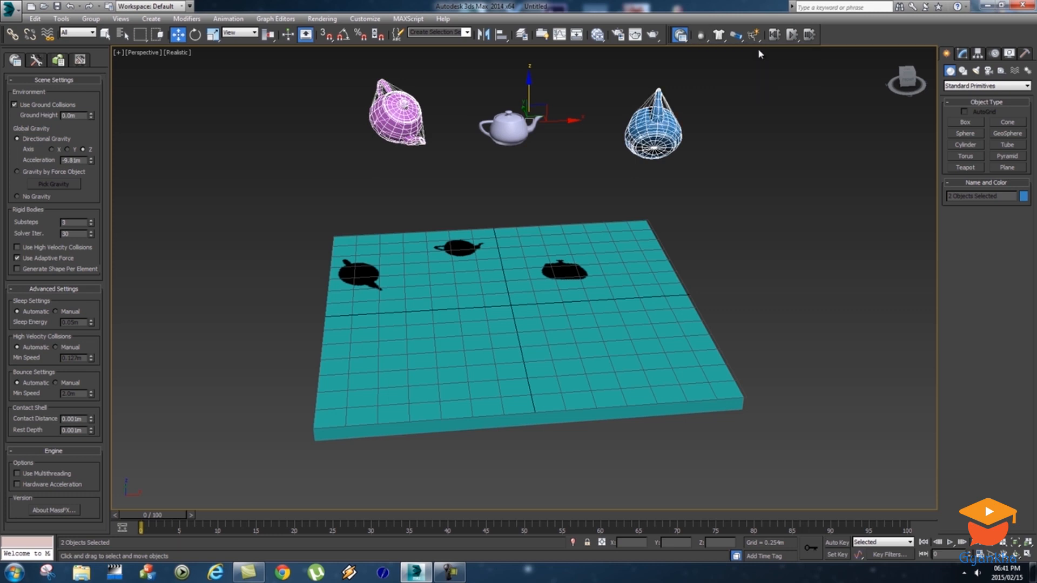
left_click(797, 122)
Step: Run the simulation with all three teapots, stop it and reset the scene to the start
left_click(791, 38)
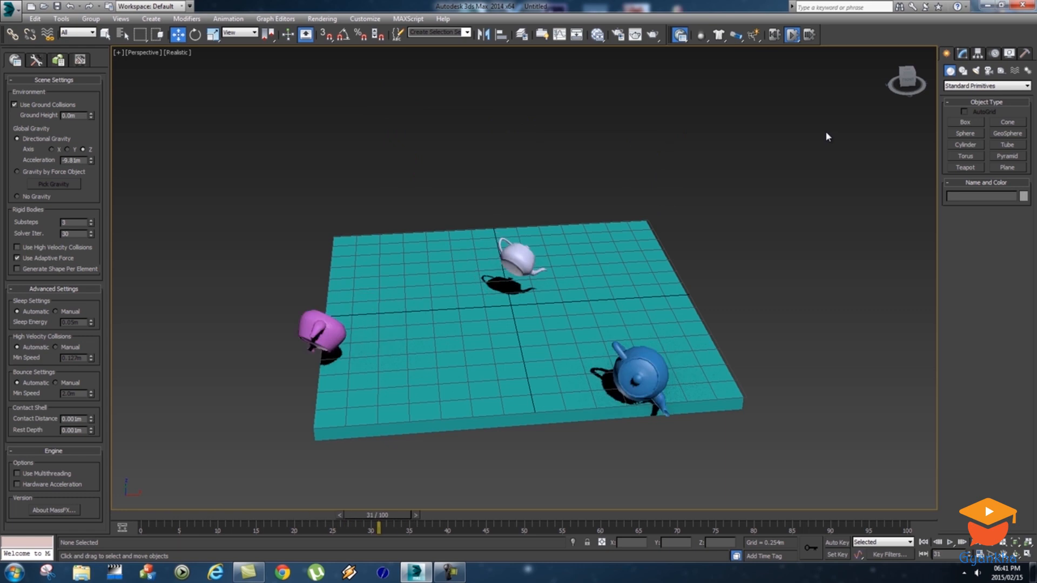
left_click(791, 38)
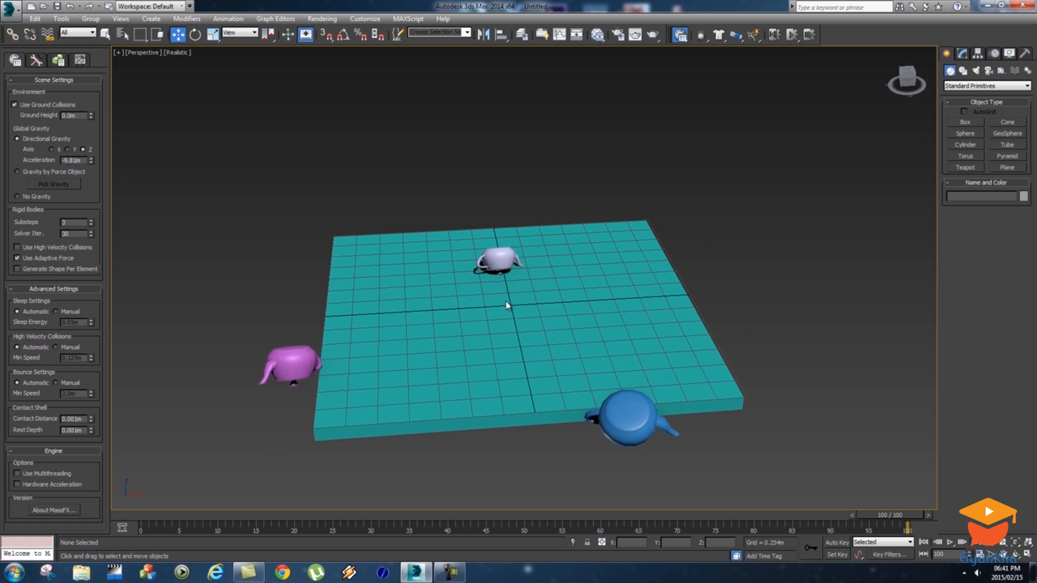
left_click(775, 35)
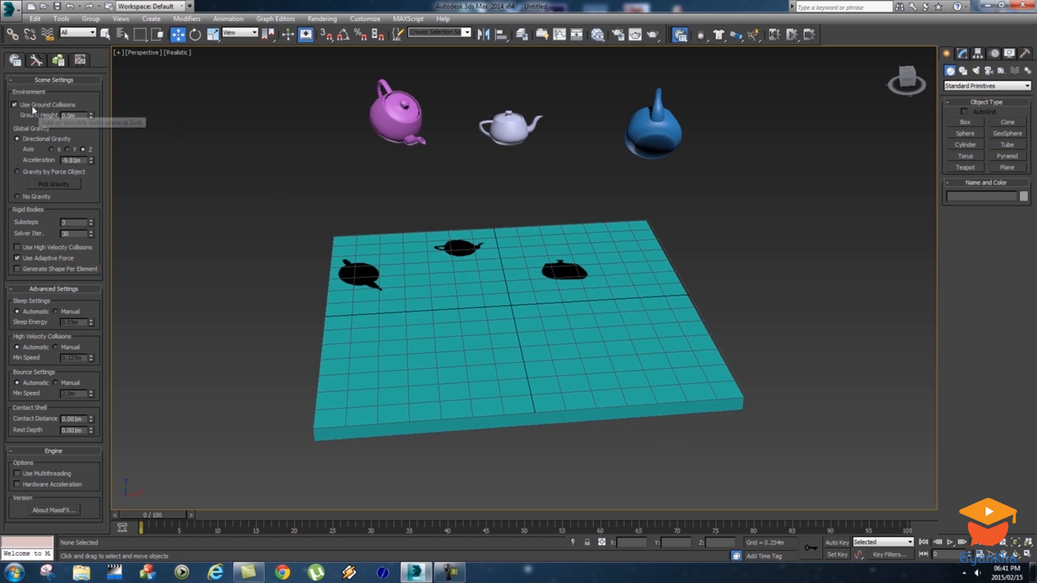
Step: Turn off Use Ground Collisions in the MassFX scene settings
left_click(48, 105)
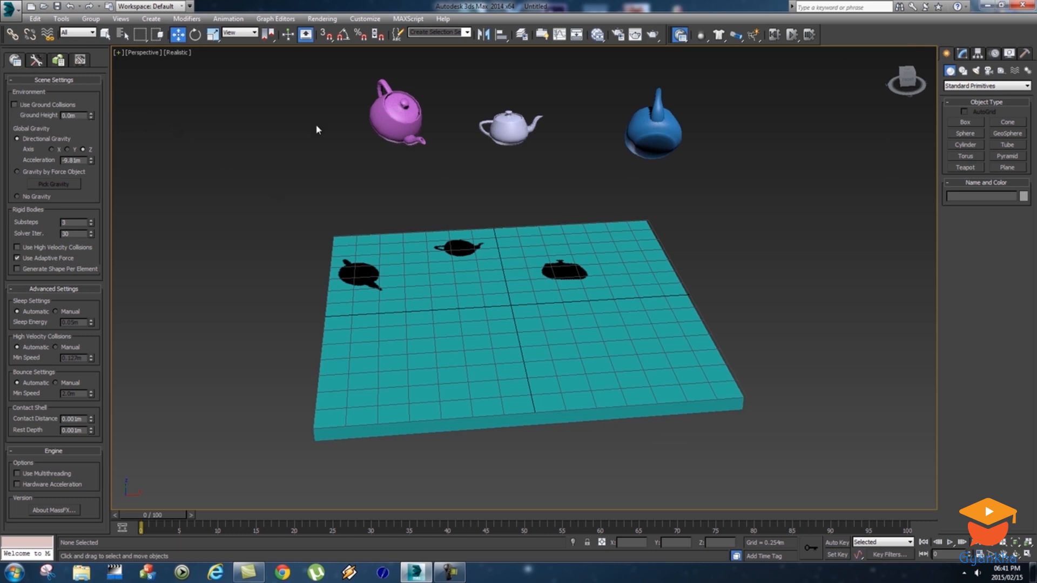
Step: Run the simulation with ground collisions off, stop it and reset the scene to the start
left_click(792, 35)
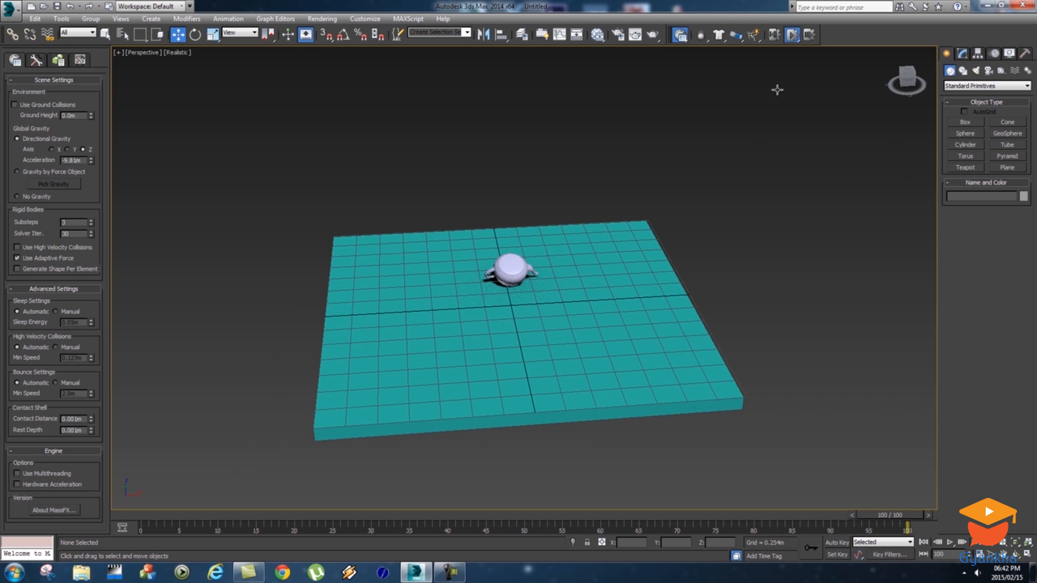
left_click(791, 35)
left_click(774, 36)
Step: Select the three teapots, apply the Rubber physical material preset to them, and test the simulation before resetting it
middle_click_drag(764, 207, 327, 91, "alt")
left_click_drag(660, 169, 661, 170)
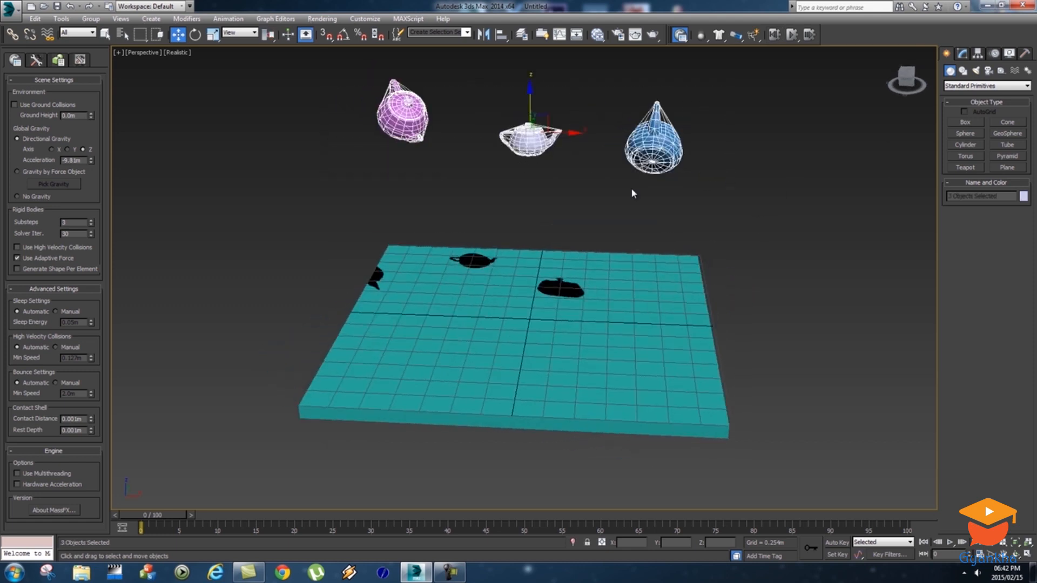
left_click(58, 61)
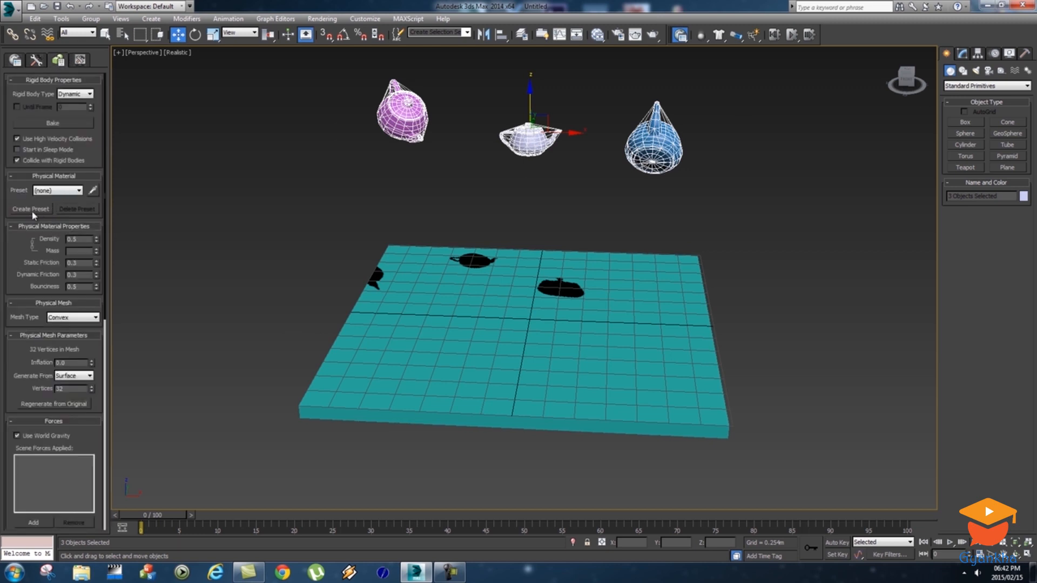
left_click(74, 192)
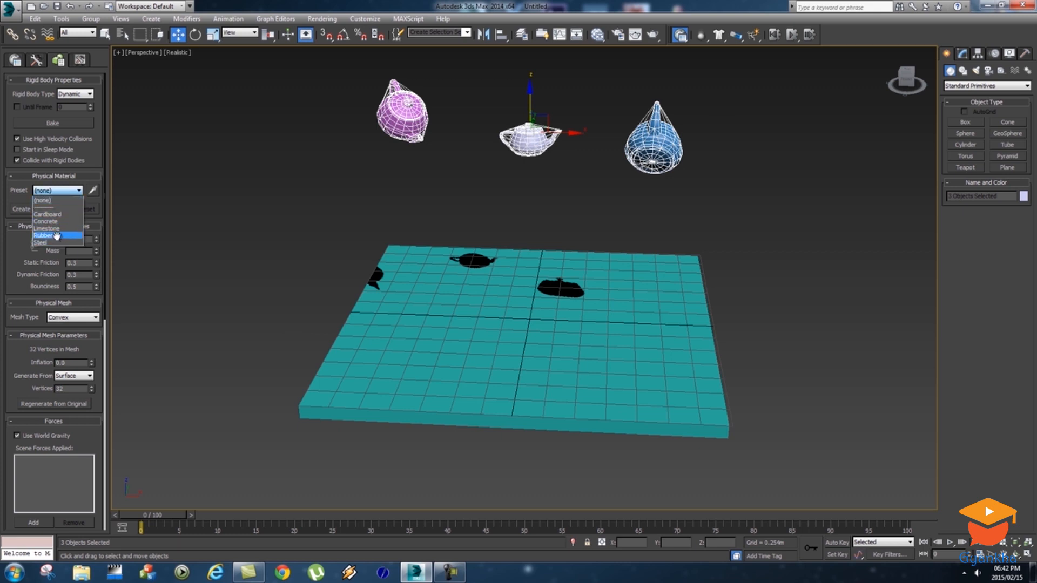
left_click(20, 259)
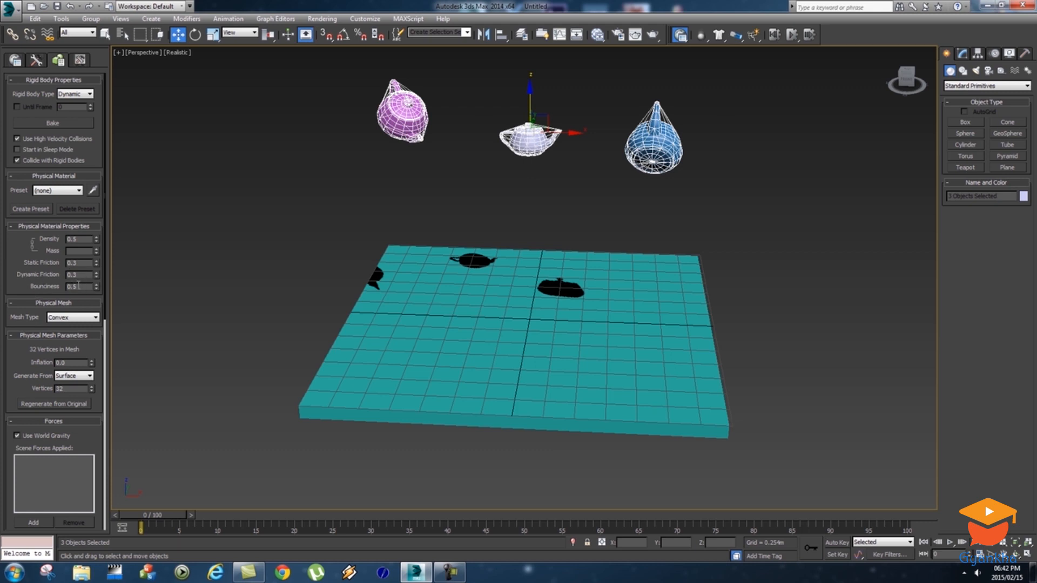
left_click(70, 191)
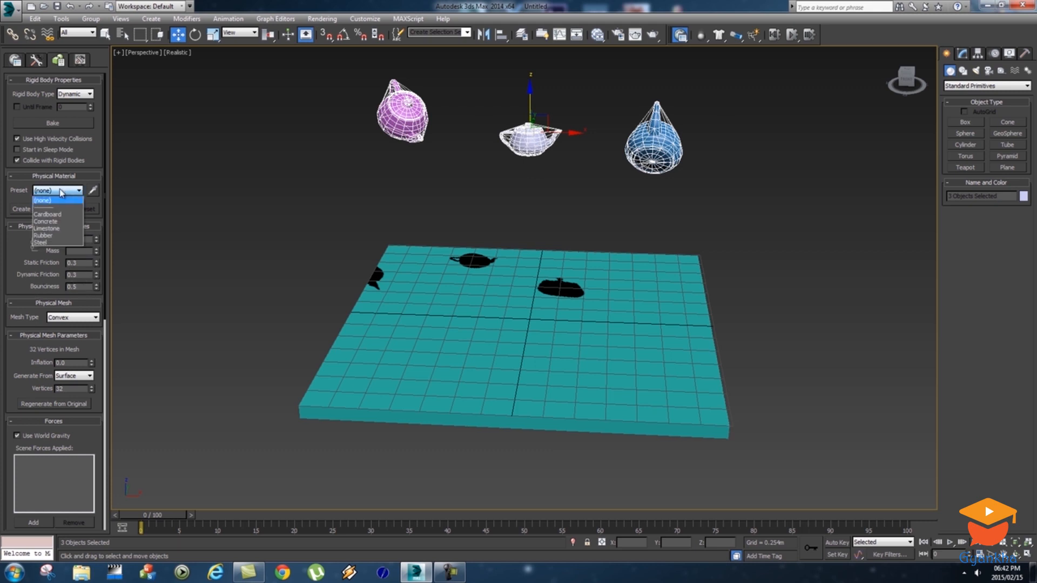
left_click(52, 237)
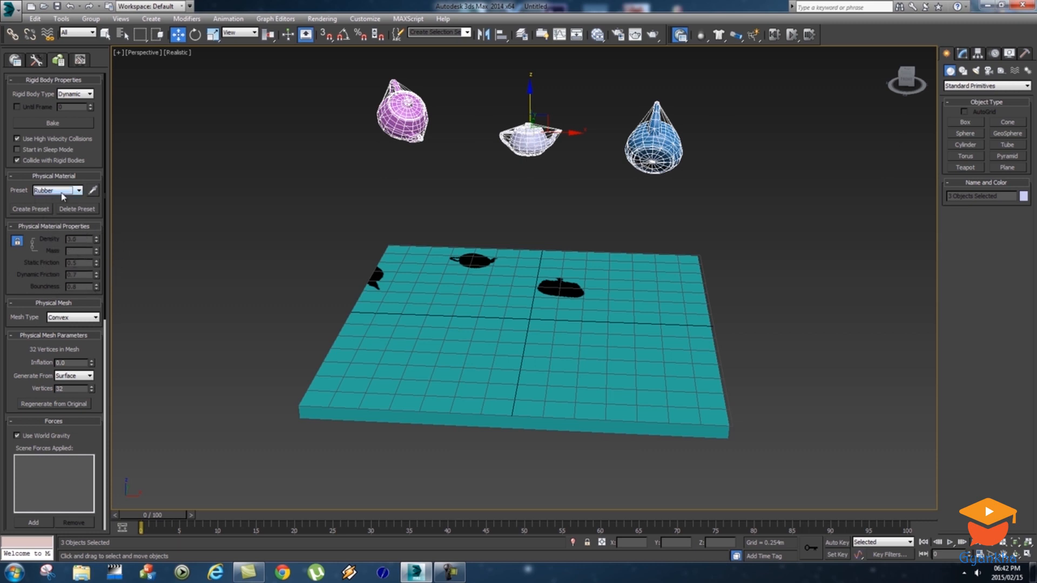
left_click(793, 36)
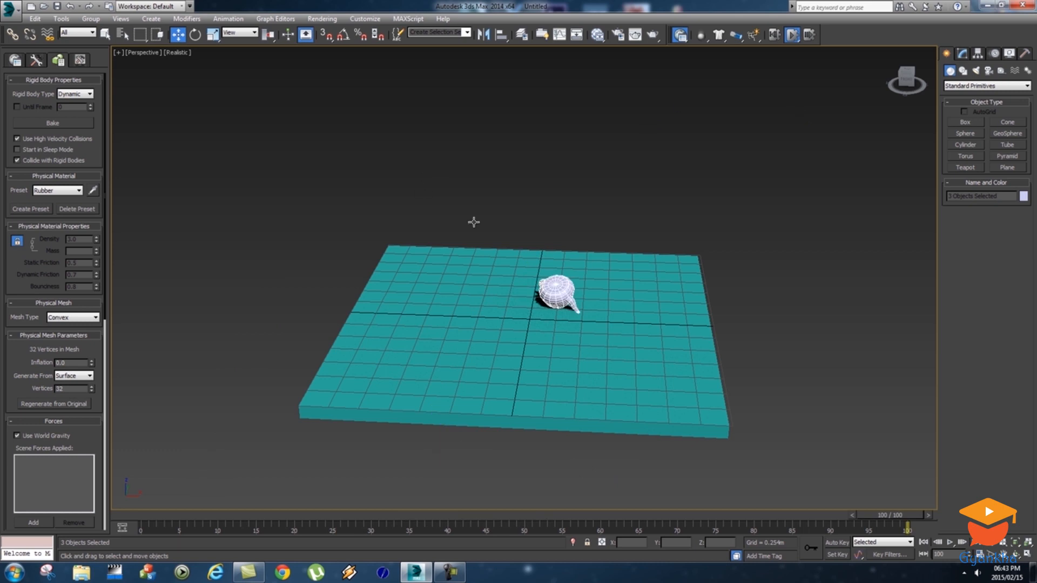
left_click(791, 35)
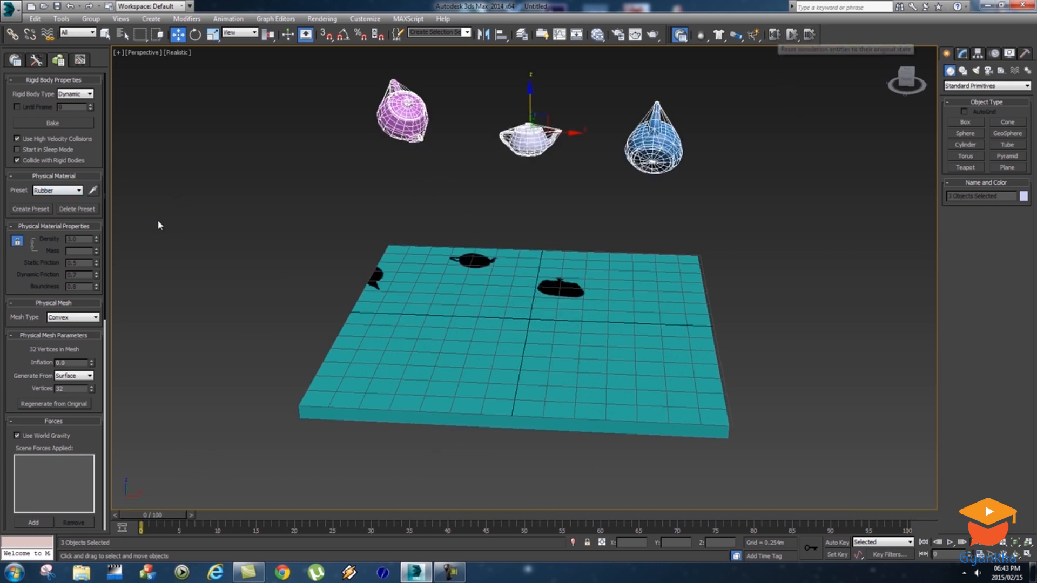
Step: Unlock and clear the teapots' physical material preset, set their bounciness to 1.0, and test the simulation before resetting it
left_click(18, 242)
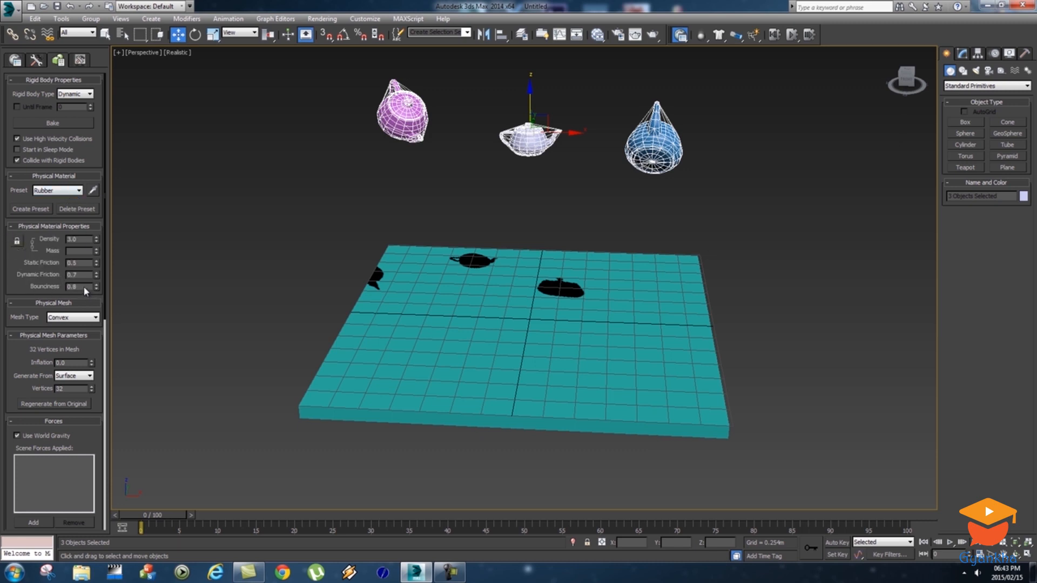
left_click(62, 191)
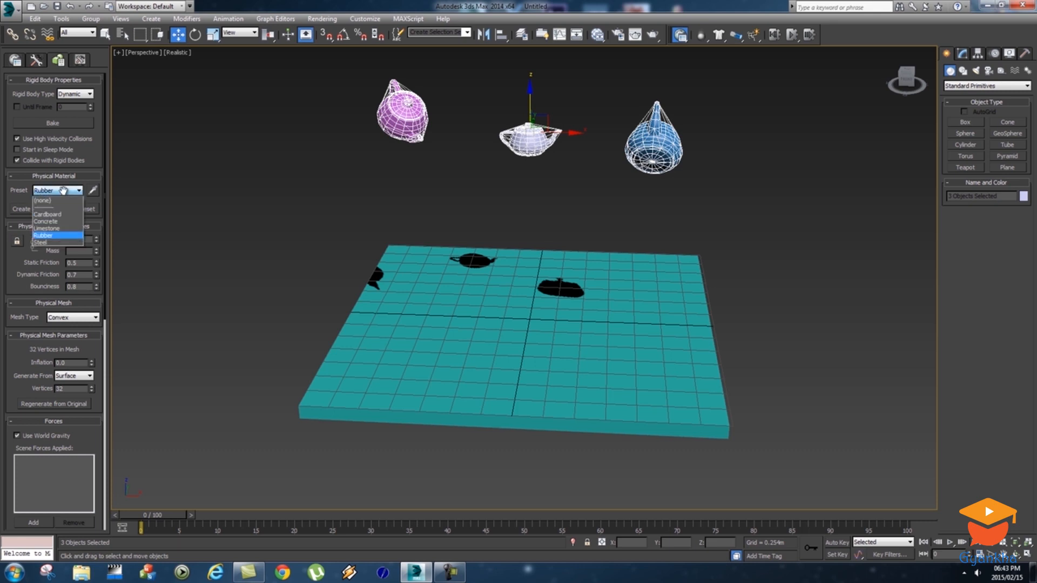
left_click(58, 200)
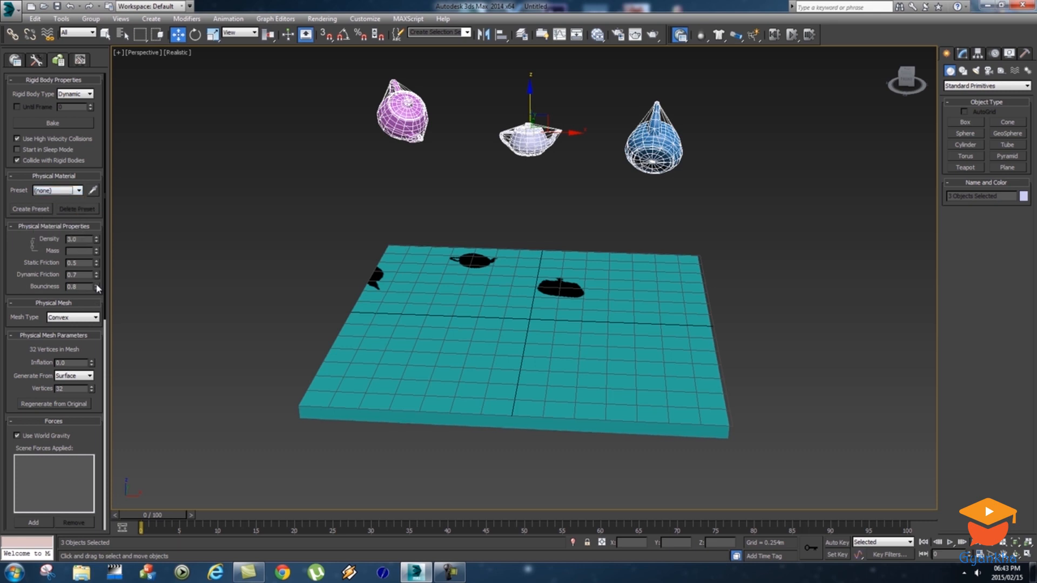
left_click(96, 284)
left_click(792, 35)
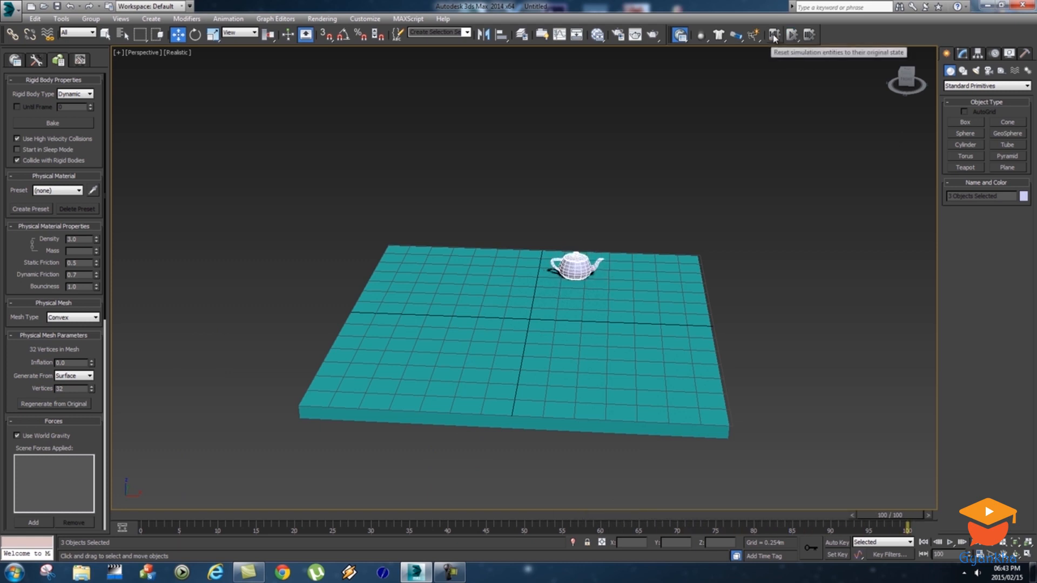
left_click(774, 36)
Step: Create a fourth teapot near the slab's right corner, raise it high above the slab and rotate it slightly
middle_click_drag(669, 250, 621, 250, "alt")
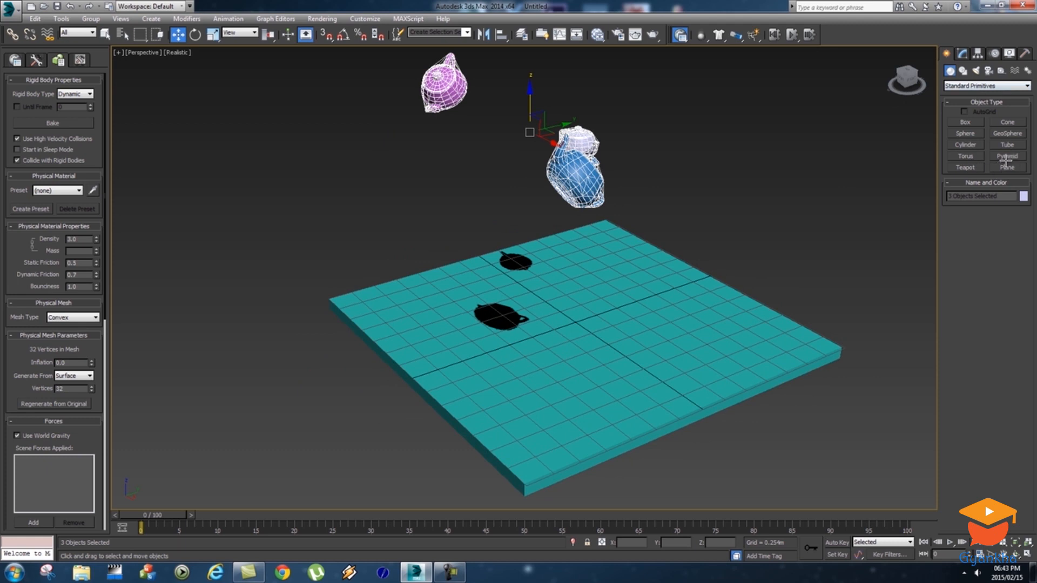
left_click(965, 168)
left_click_drag(734, 339, 758, 350)
key("w")
left_click_drag(734, 305, 749, 98)
key("e")
left_click_drag(748, 165, 763, 172)
Step: Create a fifth teapot near the slab's front corner and raise it a short distance above the slab
left_click(965, 133)
left_click(965, 167)
left_click_drag(538, 415, 557, 424)
key("w")
left_click_drag(538, 378, 539, 261)
Step: Create a sixth teapot near the slab's left side, raised to about Z 1.34 m and tilted
left_click(965, 167)
left_click_drag(468, 323, 486, 330)
middle_click_drag(529, 346, 595, 347, "alt")
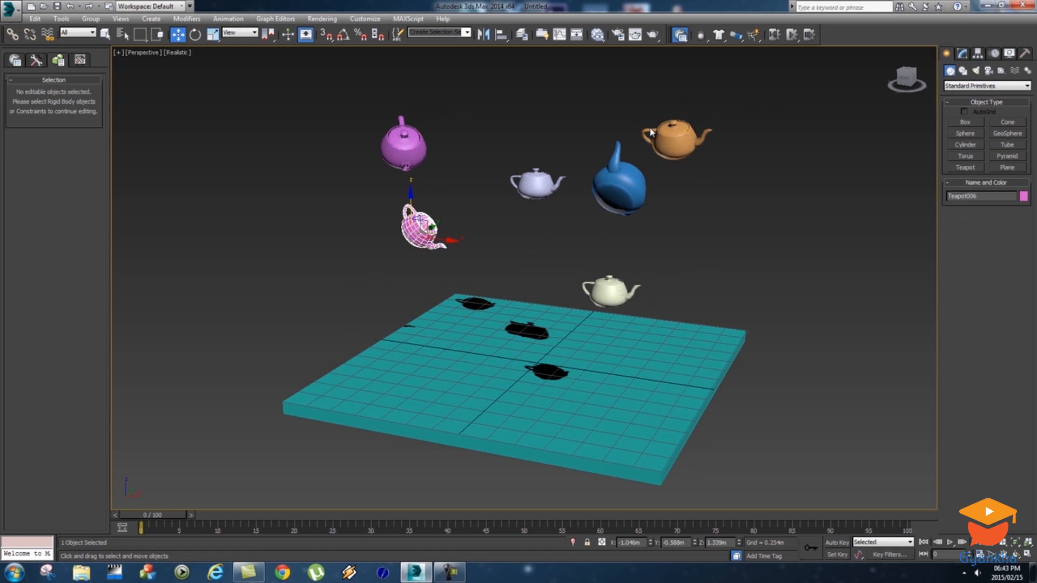
Step: Select the three new teapots together and set them as dynamic rigid bodies
middle_click_drag(673, 273, 644, 284, "alt")
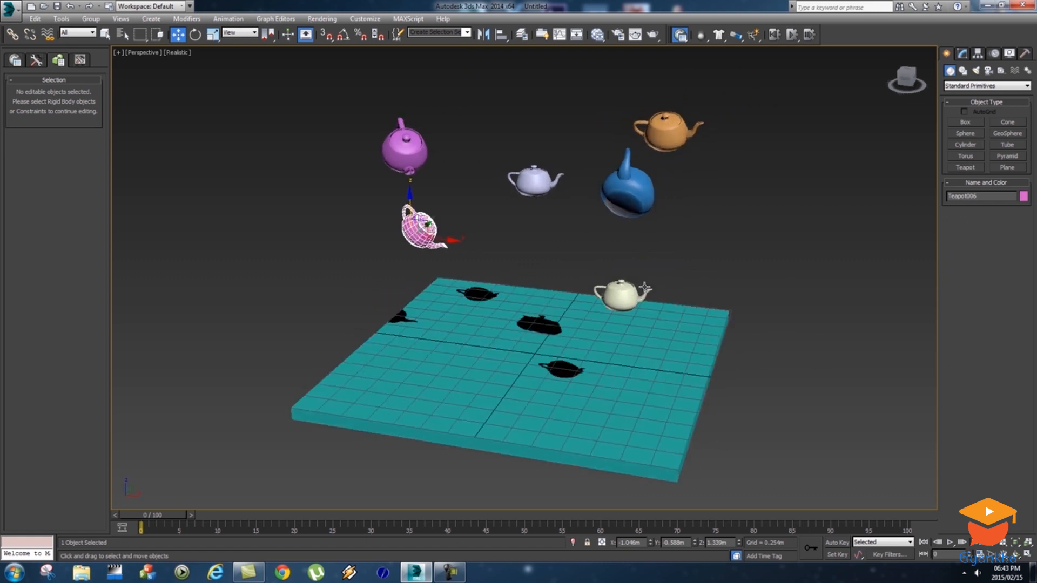
left_click(631, 298, "ctrl")
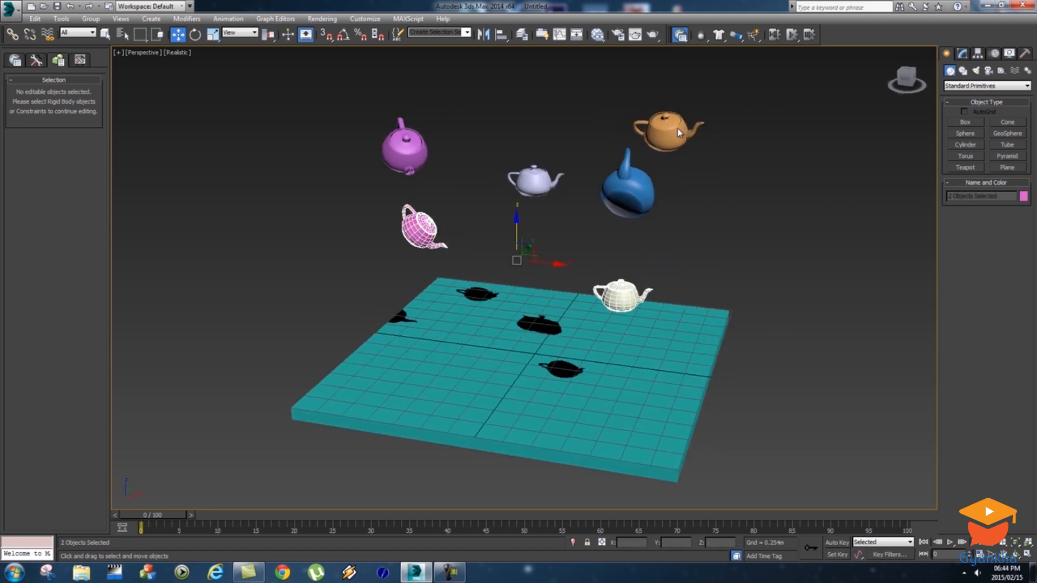
left_click(678, 128, "ctrl")
left_click(701, 36)
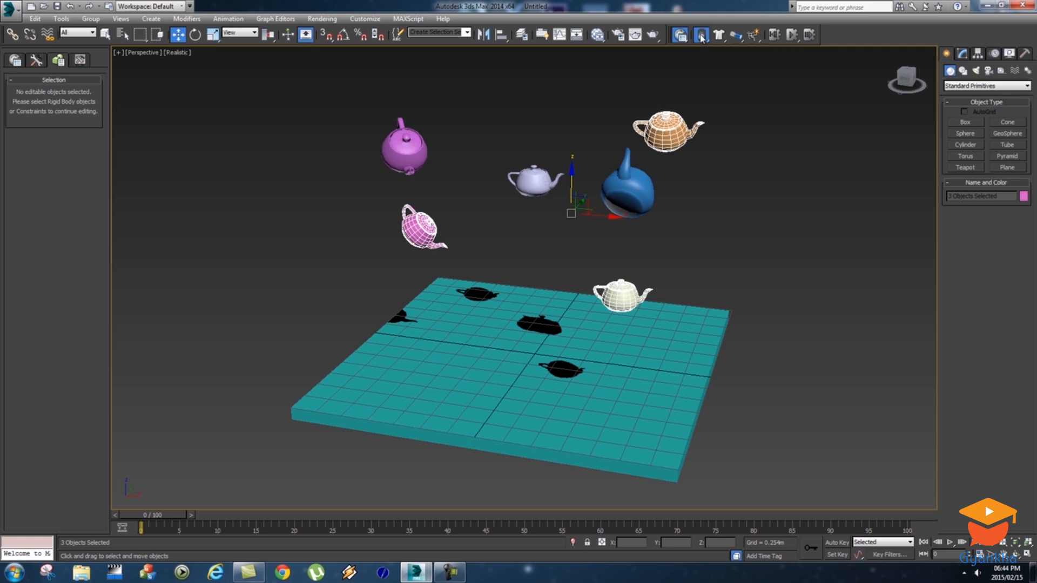
left_click_drag(701, 36, 770, 55)
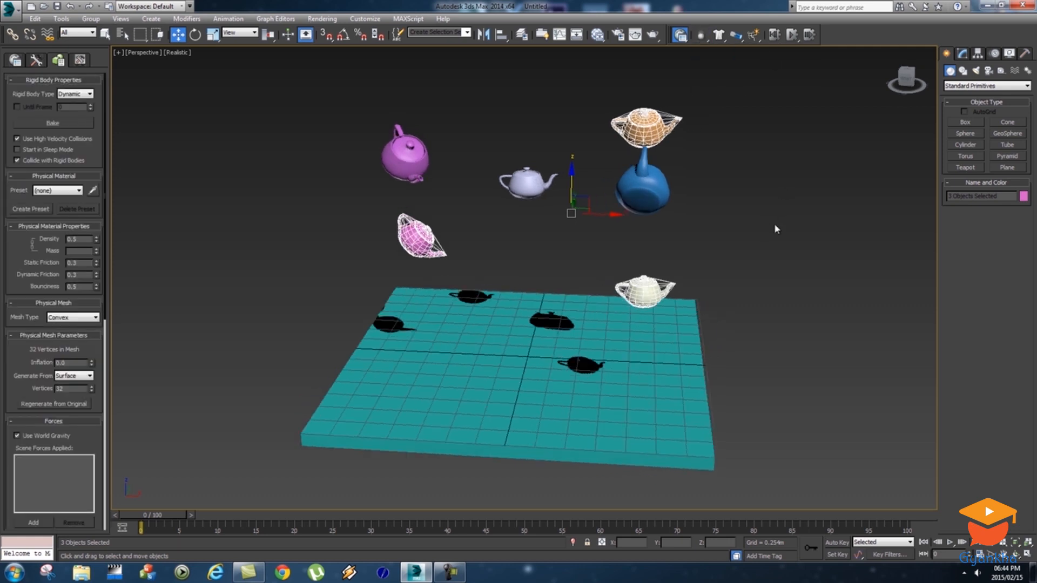
Step: Run the simulation with all six teapots and reset the scene to the start
middle_click_drag(768, 232, 789, 243)
scroll(788, 241, "down", 3)
middle_click_drag(802, 161, 771, 105)
scroll(701, 167, "up", 3)
left_click(791, 36)
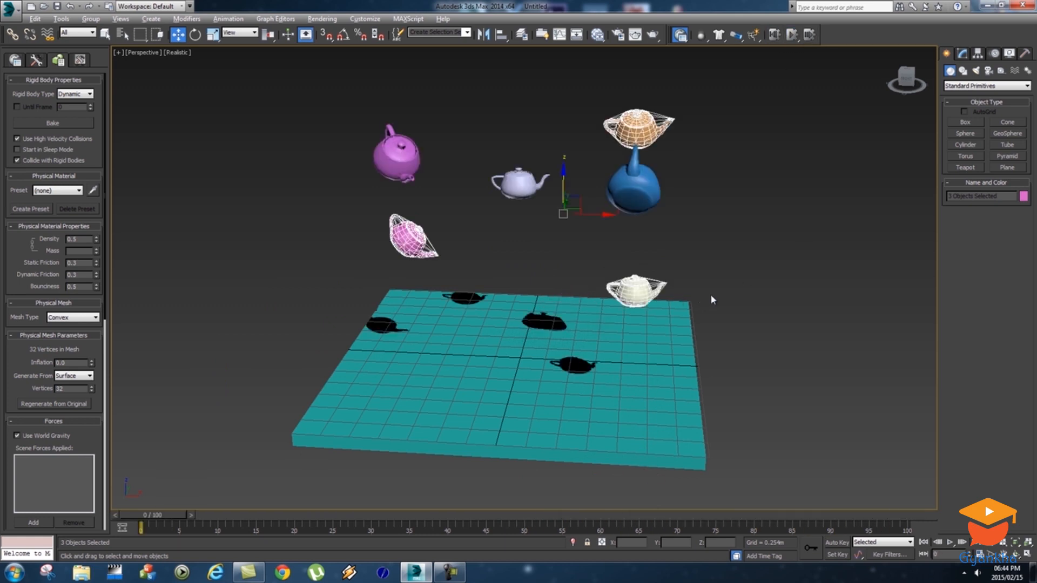
Step: Select all six teapots and apply the Concrete physical material preset to them
middle_click_drag(711, 300, 417, 184, "alt")
left_click_drag(770, 285, 771, 285)
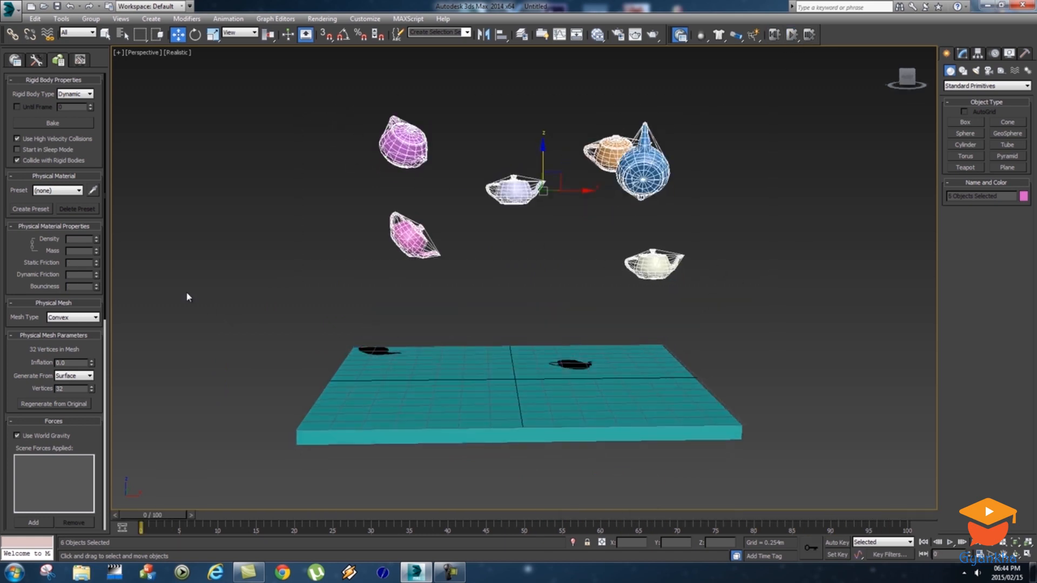
left_click(70, 193)
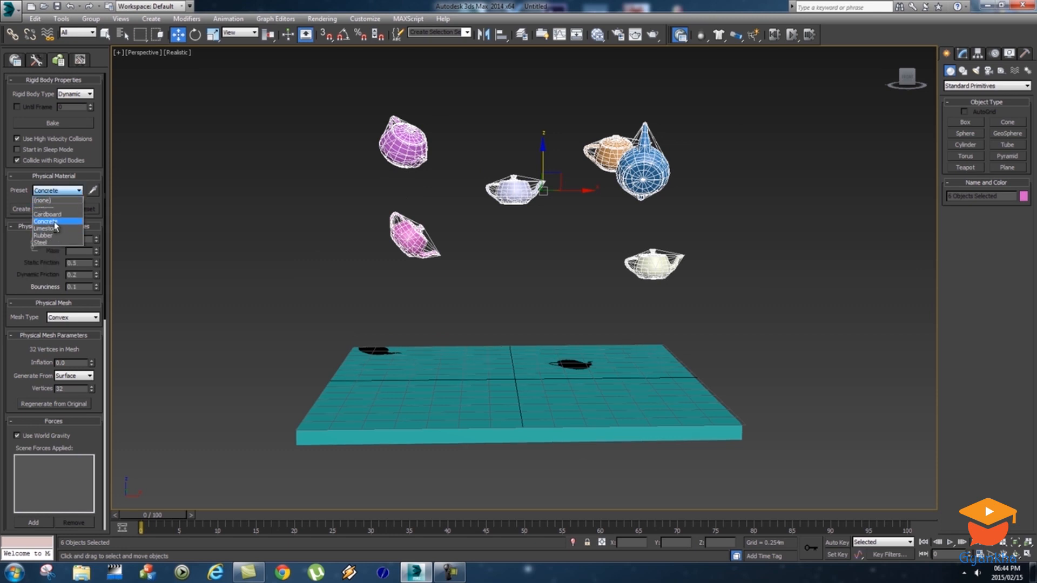
left_click(55, 226)
Step: Run the simulation with the concrete teapots, inspect where they settle on the slab, and reset the scene
middle_click_drag(640, 256, 775, 66, "alt")
left_click(792, 35)
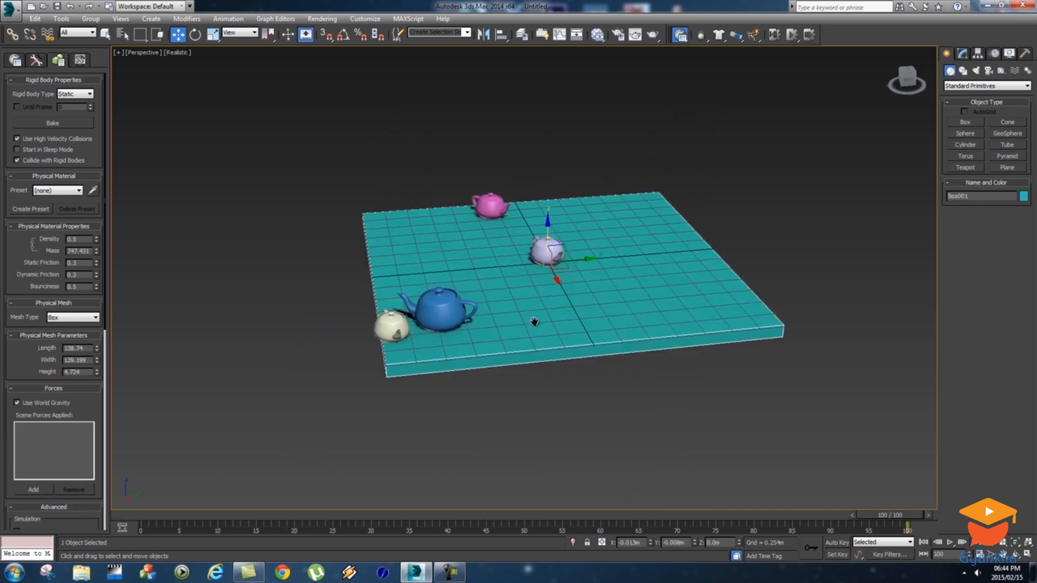
middle_click_drag(534, 322, 639, 332, "alt")
middle_click_drag(640, 332, 637, 297)
left_click(774, 35)
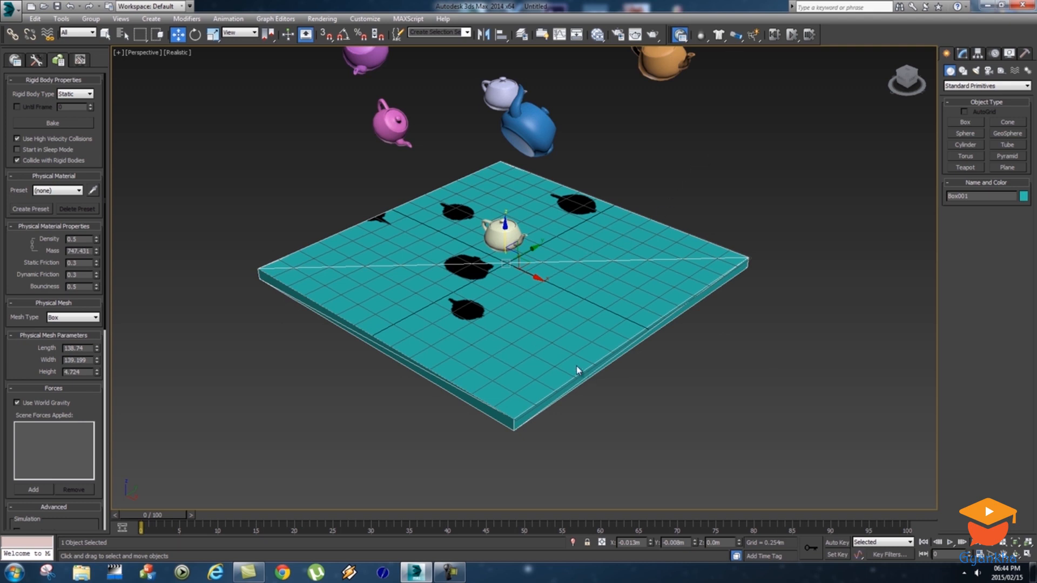
Step: Create a large sphere at the slab's centre and raise it so it sits on top of the slab
left_click(965, 133)
left_click_drag(505, 269, 510, 173)
key("w")
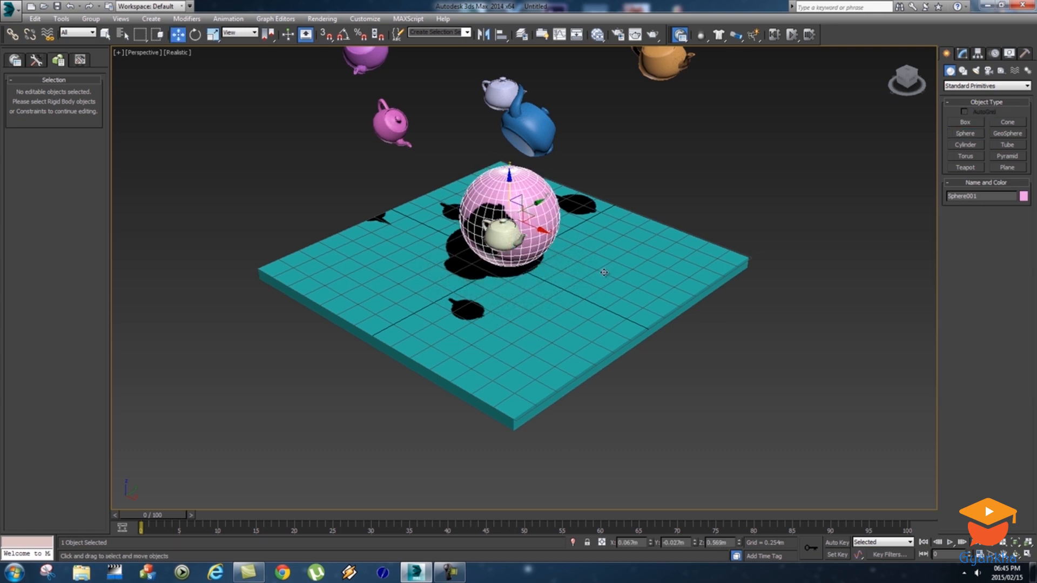
Step: Move the sphere to the slab's near corner at about X 1.568 m, Y 1.329 m, Z 0.526 m
middle_click_drag(605, 273, 522, 256, "alt")
left_click_drag(470, 211, 551, 204)
mouse_move(621, 263)
middle_mouse_down("alt")
mouse_move(616, 244)
mouse_move(627, 263)
middle_mouse_up("alt")
left_click_drag(467, 207, 645, 263)
middle_click_drag(678, 328, 697, 310, "alt")
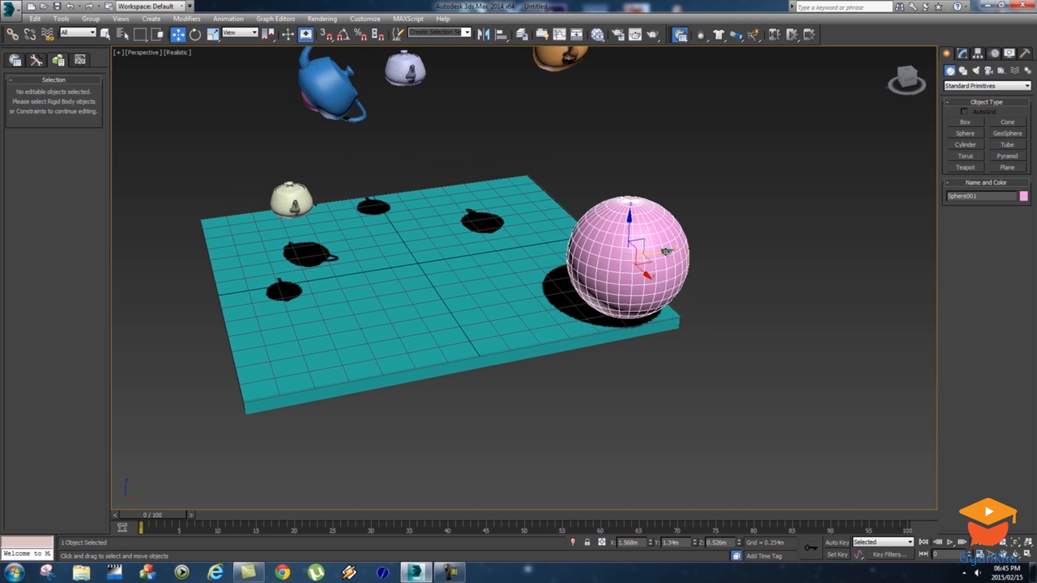
mouse_move(666, 251)
left_mouse_down()
mouse_move(342, 322)
mouse_move(196, 324)
mouse_move(740, 243)
mouse_move(289, 306)
mouse_move(646, 247)
left_mouse_up()
middle_click_drag(582, 398, 561, 384, "alt")
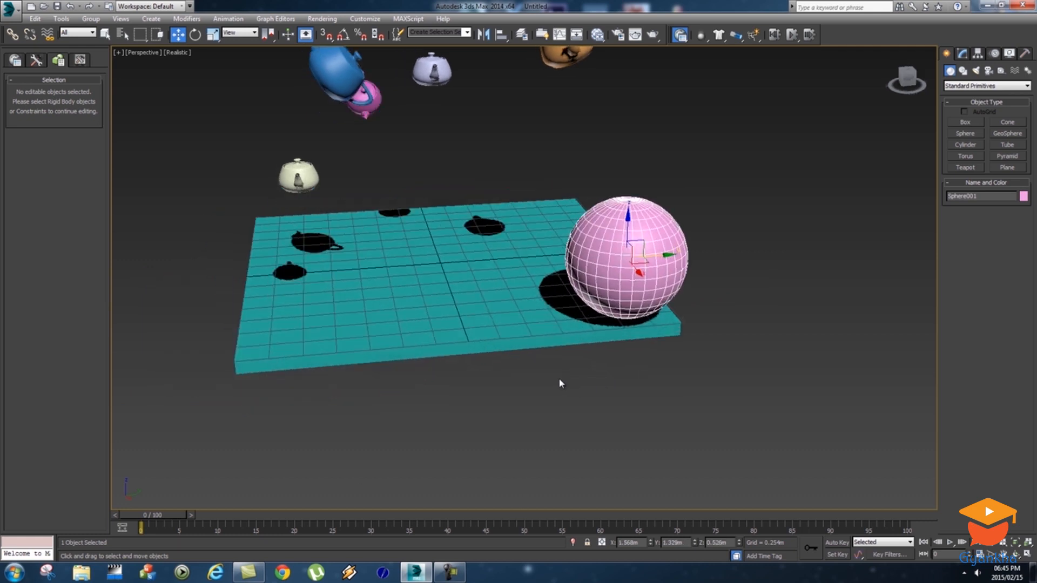
Step: Animate the sphere with Auto Key, moving it across the slab to about Y -2.571 m at frame 50, and turn Auto Key off
left_click(837, 543)
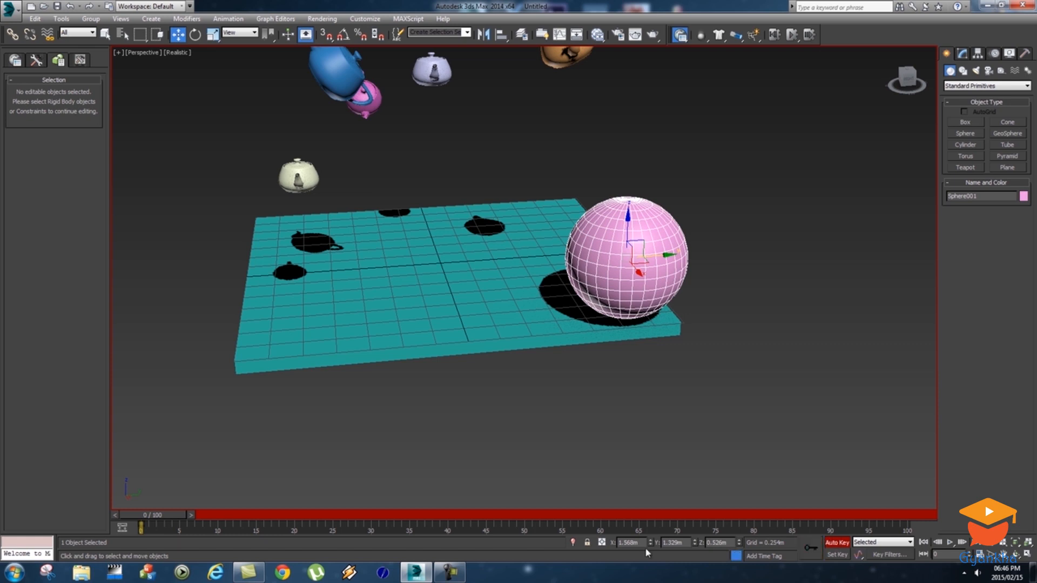
left_click_drag(165, 513, 535, 529)
key("w")
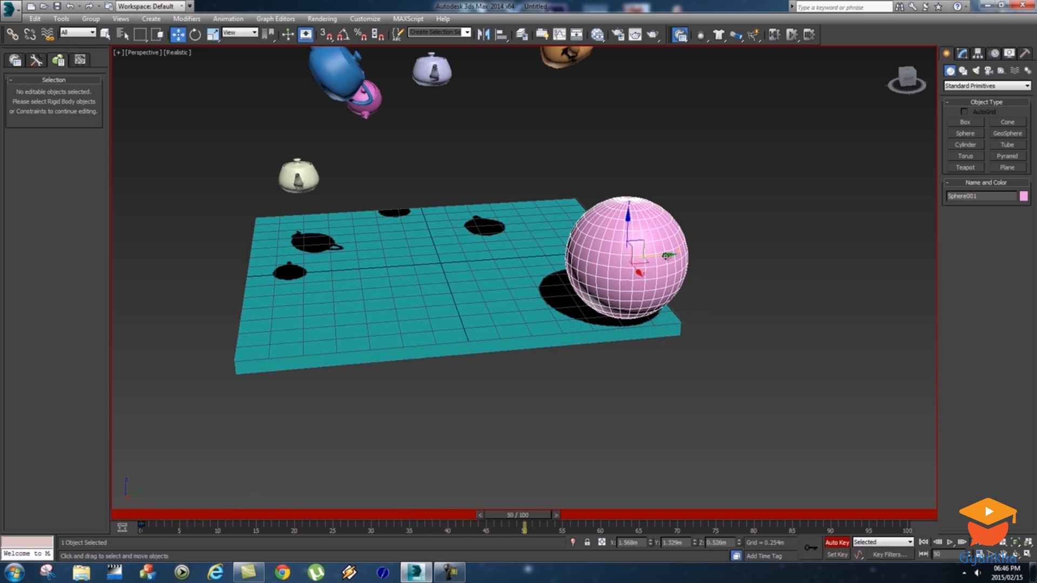
left_click_drag(668, 254, 162, 291)
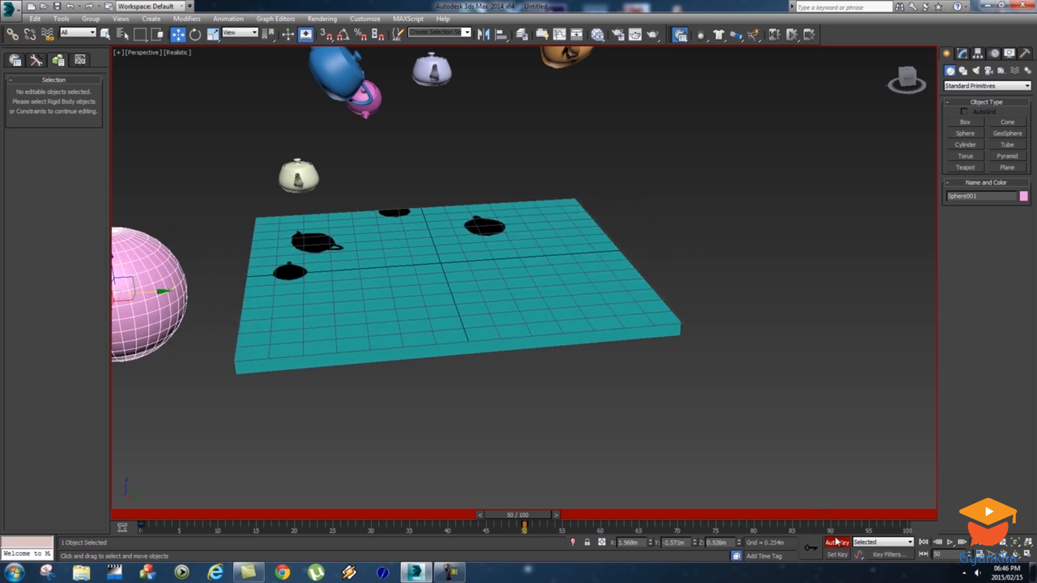
left_click(838, 543)
Step: Return the timeline to frame 0 and set the sphere as a kinematic rigid body
left_click_drag(538, 513, 130, 516)
key("w")
middle_click_drag(505, 368, 621, 280, "alt")
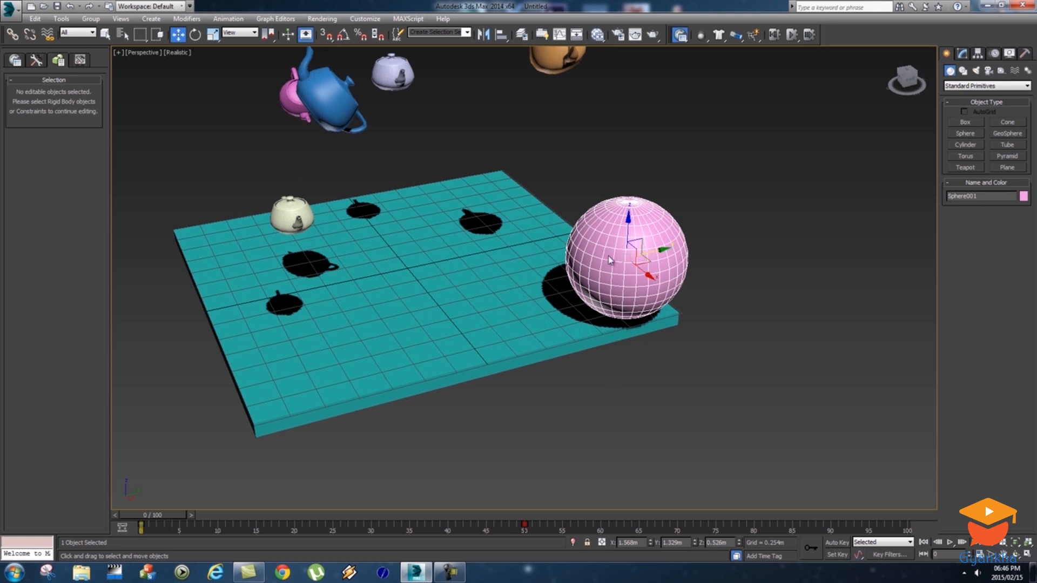
left_click(702, 37)
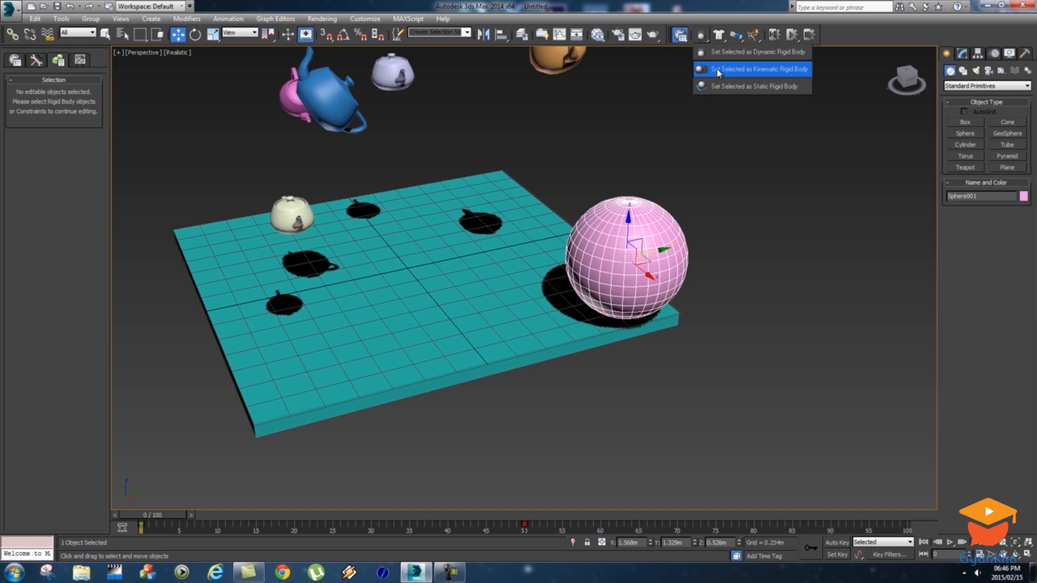
left_click(787, 69)
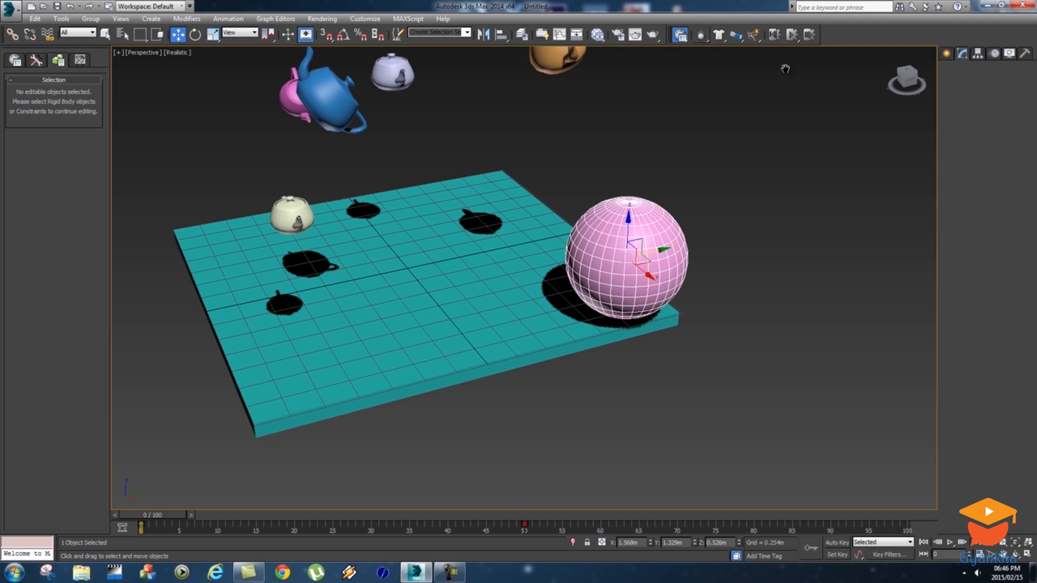
Step: Run the simulation with the animated kinematic sphere, reset the scene and play it again
scroll(721, 174, "down", 3)
middle_click_drag(720, 174, 680, 263)
left_click(792, 36)
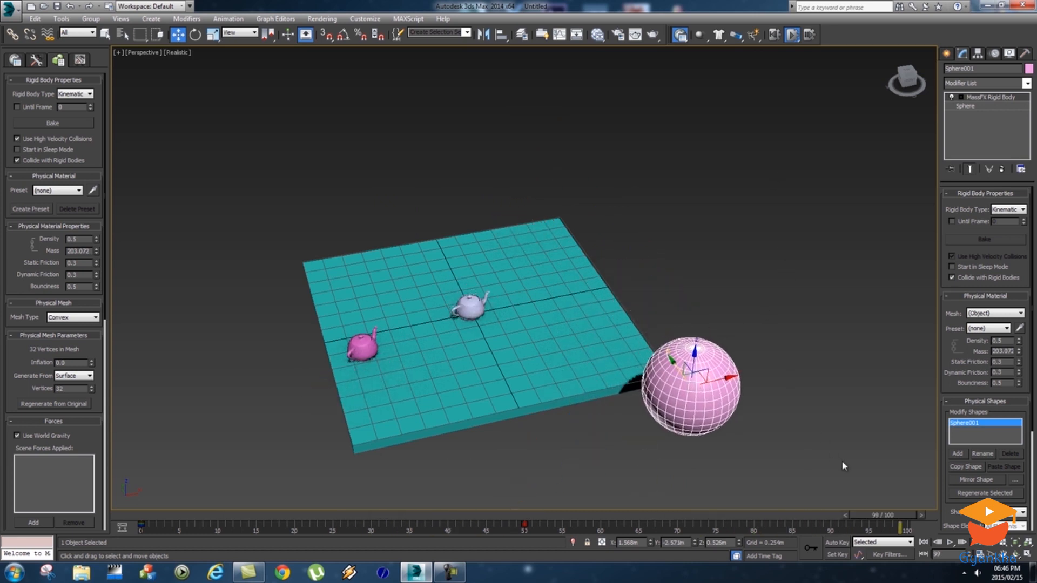
left_click(774, 35)
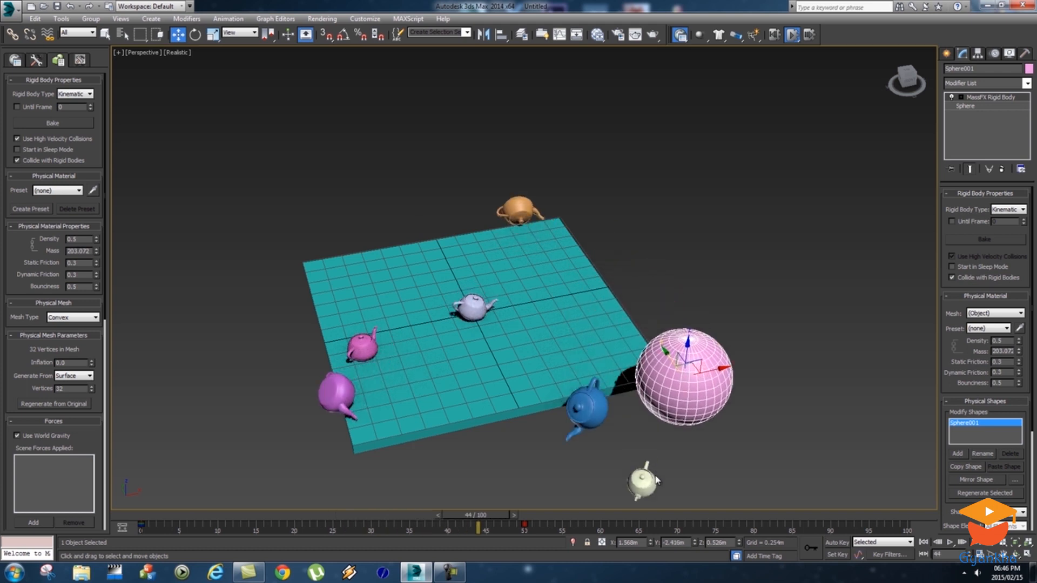
Step: Reset the simulation to its starting state and bake the simulation of all rigid bodies to keyframes
left_click(775, 35)
middle_click_drag(677, 332, 609, 341, "alt")
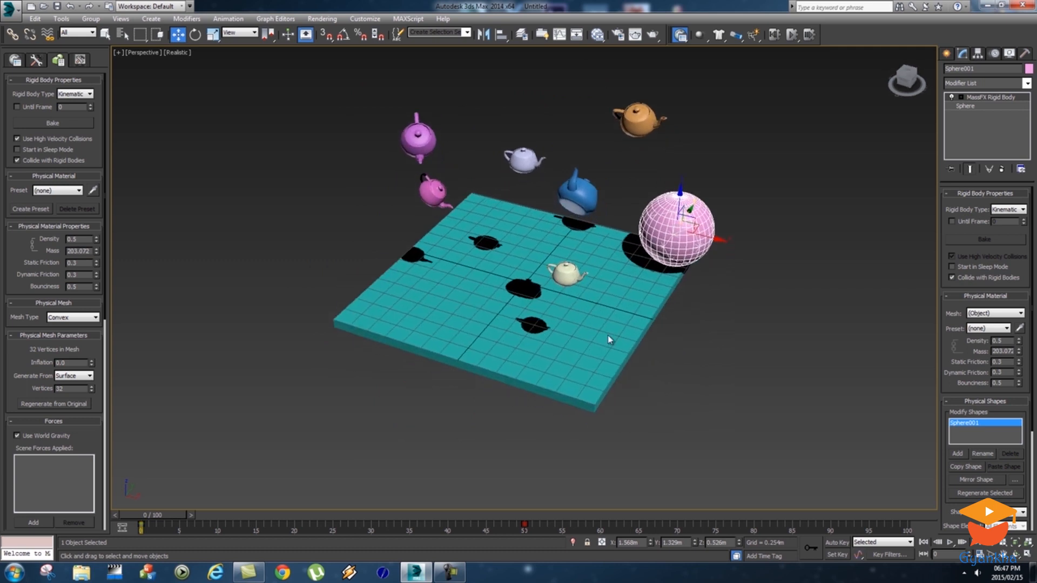
left_click(16, 60)
left_click(36, 61)
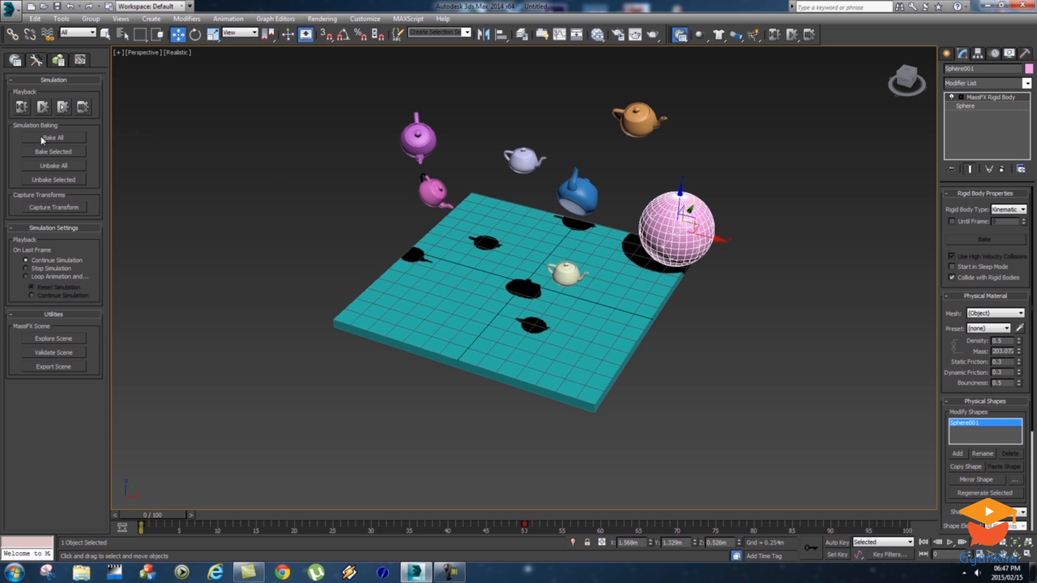
left_click(55, 139)
Step: Scrub the timeline back and forth to review the baked motion of the teapots and sphere
left_click_drag(160, 517, 505, 501)
key("w")
middle_click_drag(421, 399, 535, 386, "alt")
middle_click_drag(535, 385, 534, 341)
middle_click_drag(535, 340, 525, 328, "alt")
left_click_drag(375, 520, 230, 516)
Step: Inspect the blue teapot's baked position and rotation curves in an enlarged Curve Editor, and close the editor
left_click(566, 178)
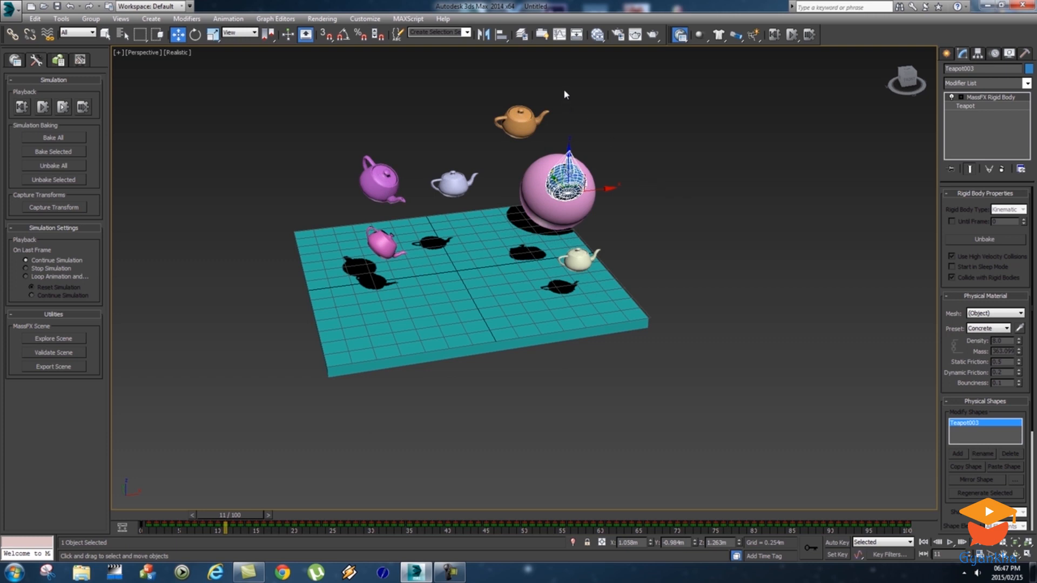
left_click(560, 34)
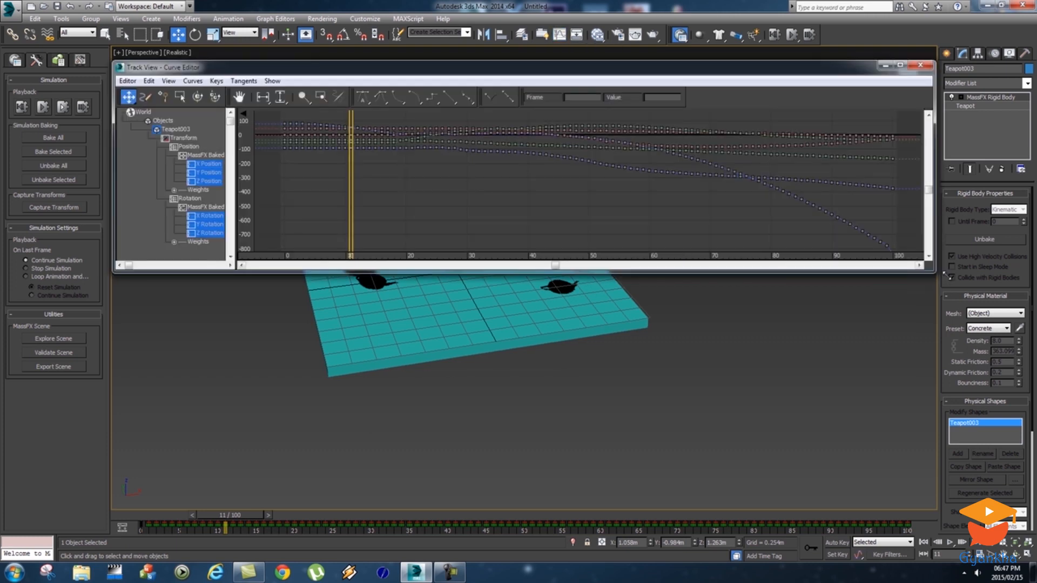
left_click_drag(935, 277, 858, 458)
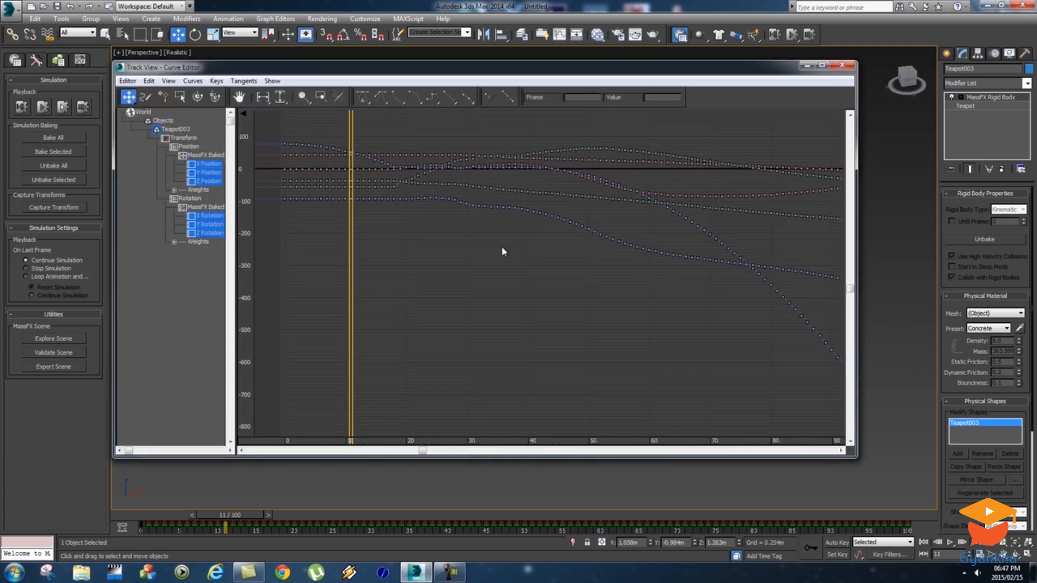
left_click(843, 65)
Step: Return the timeline to frame 0 of the baked animation
left_click_drag(234, 515, 146, 514)
key("w")
middle_click_drag(673, 296, 667, 355, "alt")
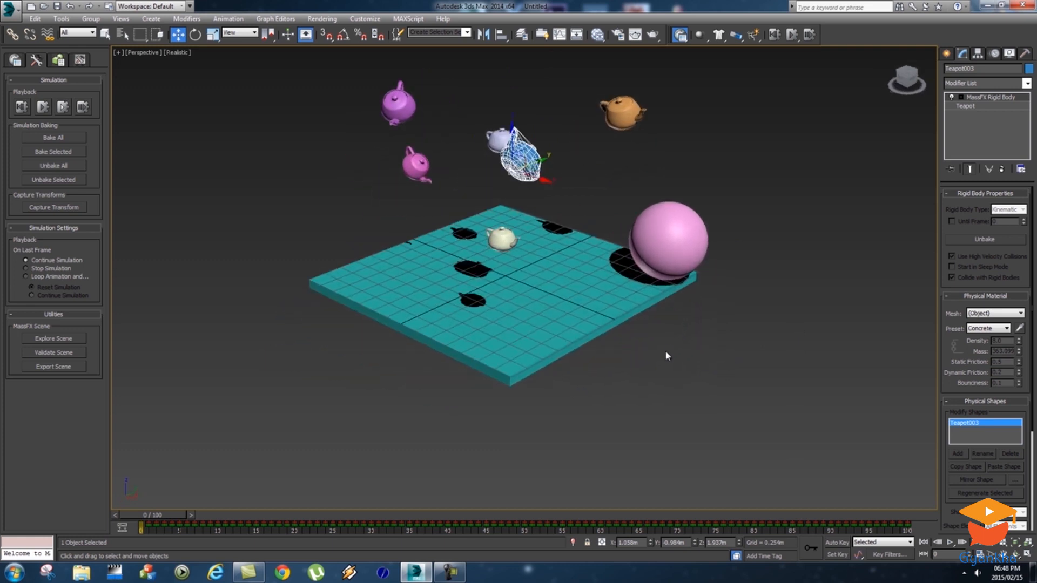